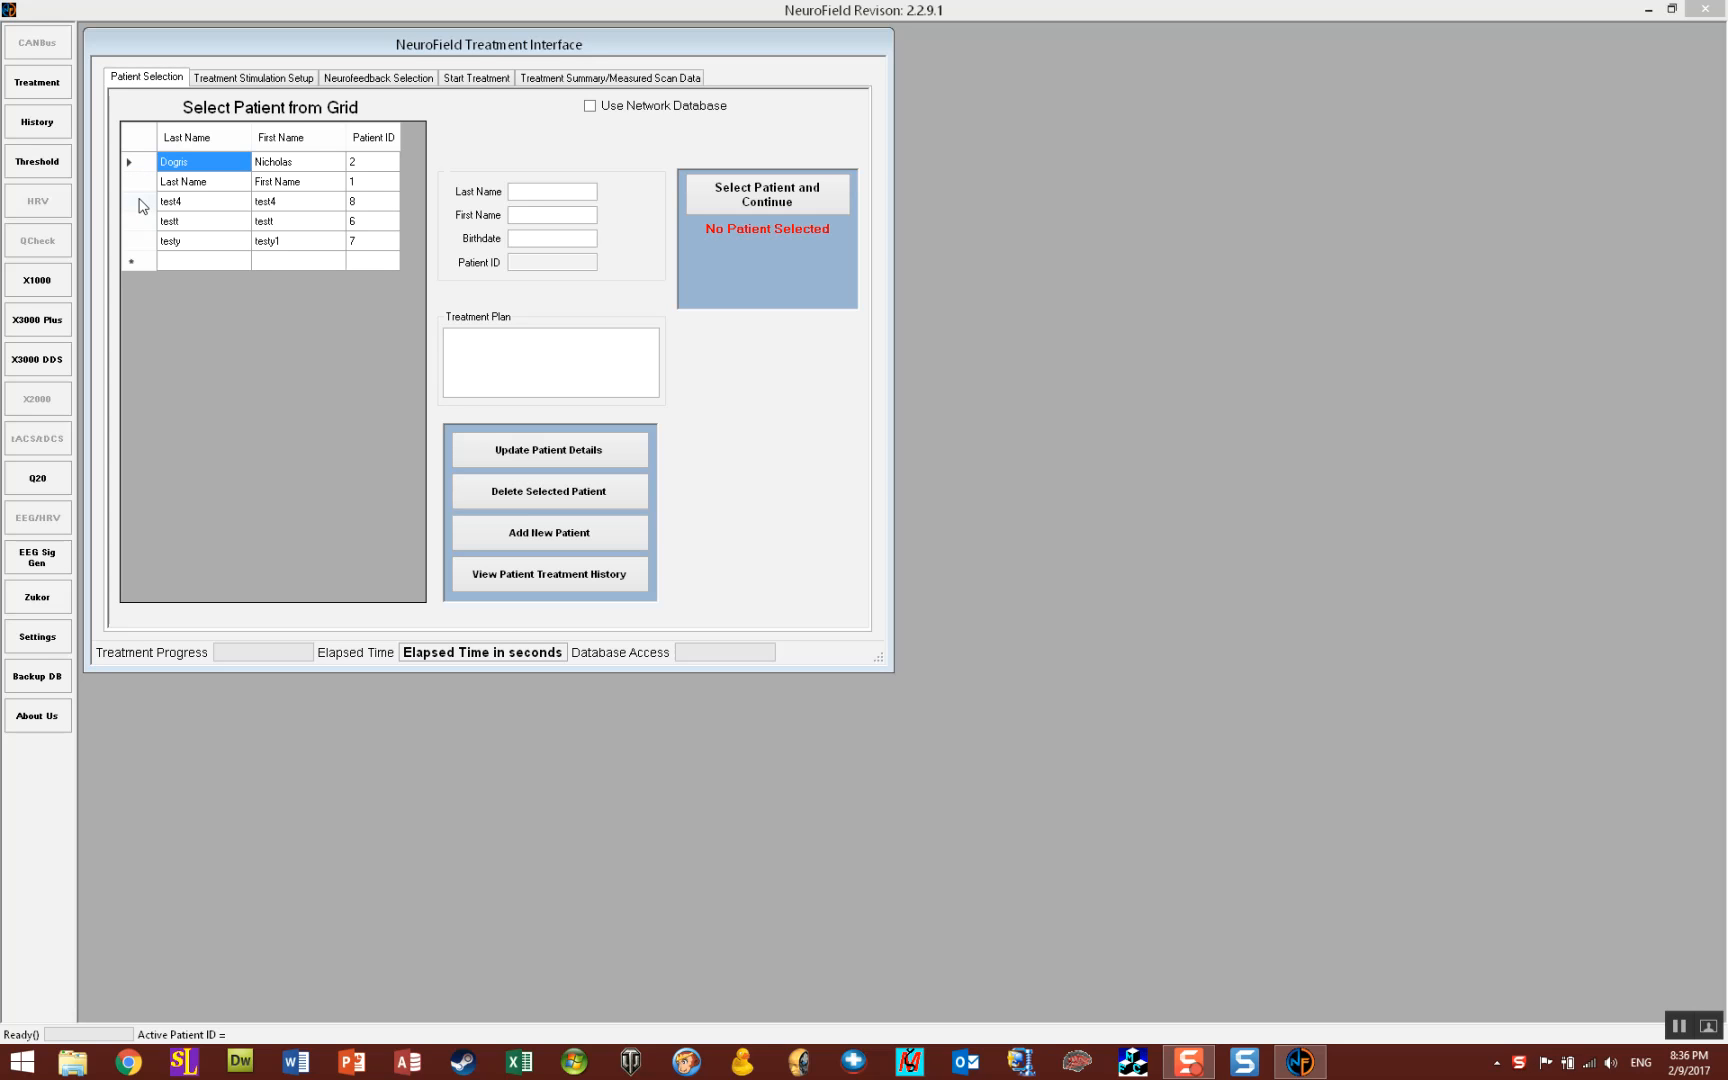
Load the test4 patient record and enable both primary and secondary tDCS/tACS/tRNS stimulation.
click(141, 204)
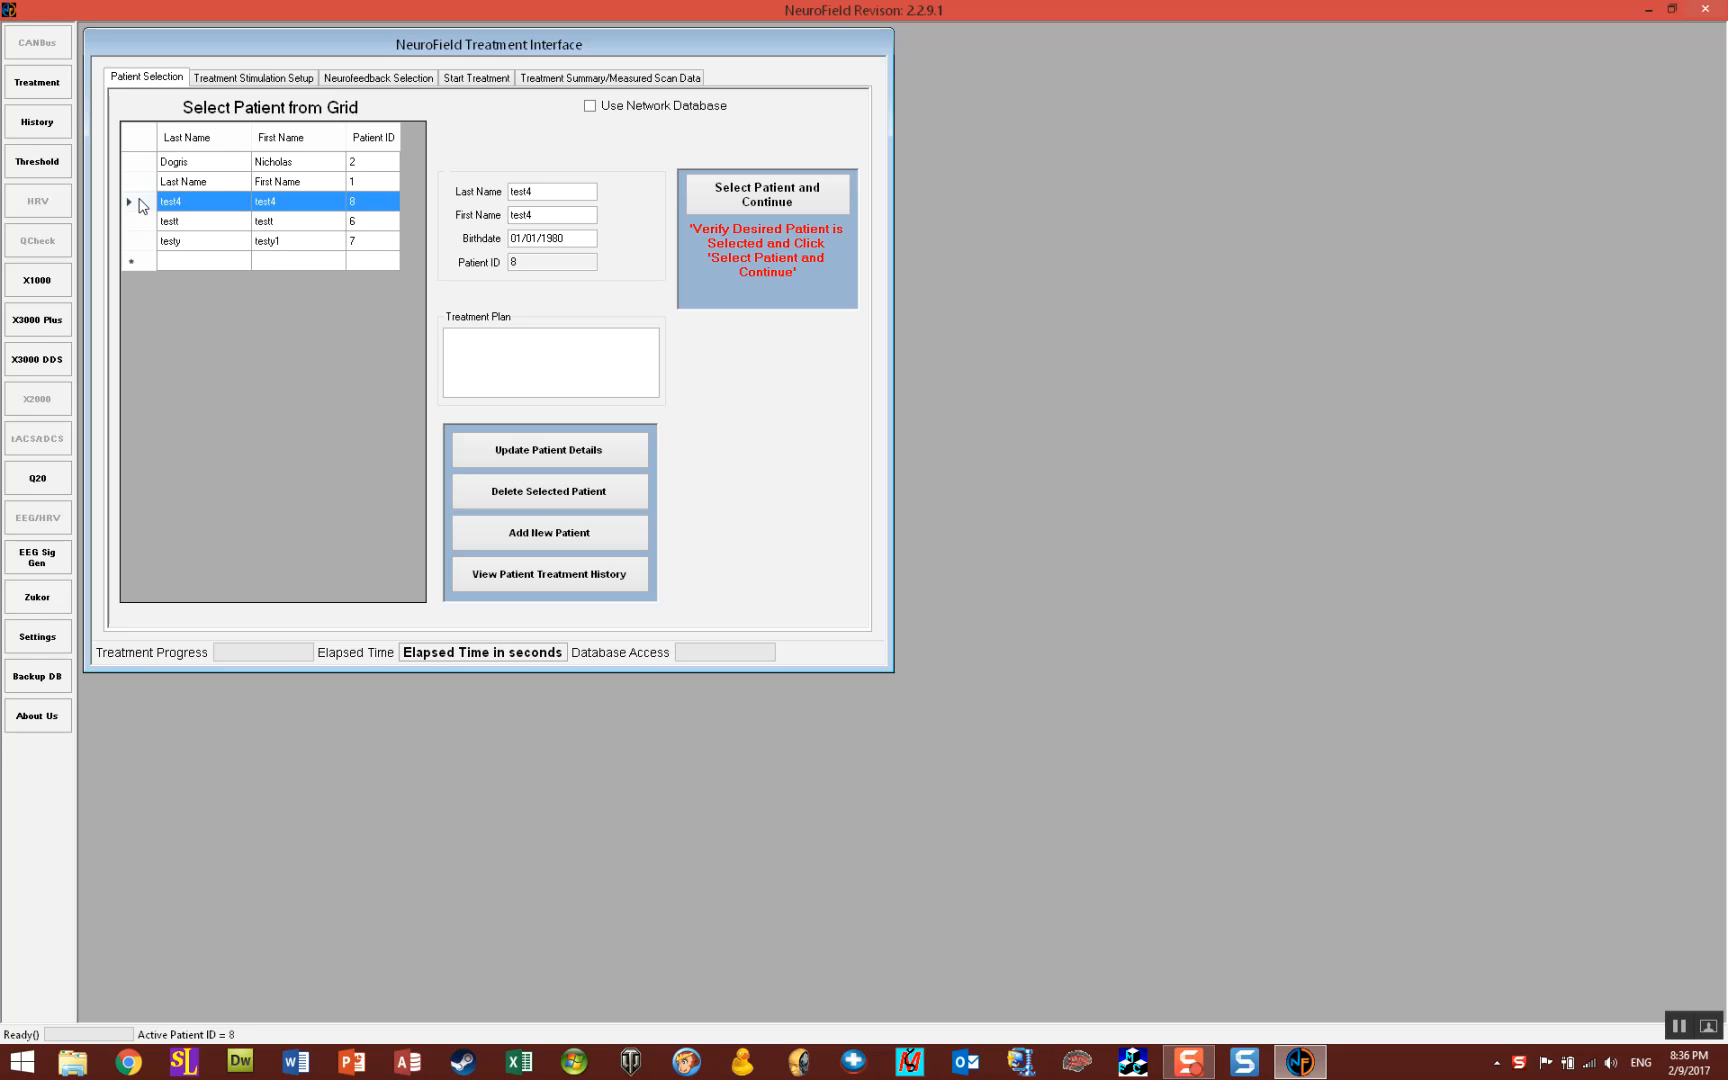
click(790, 196)
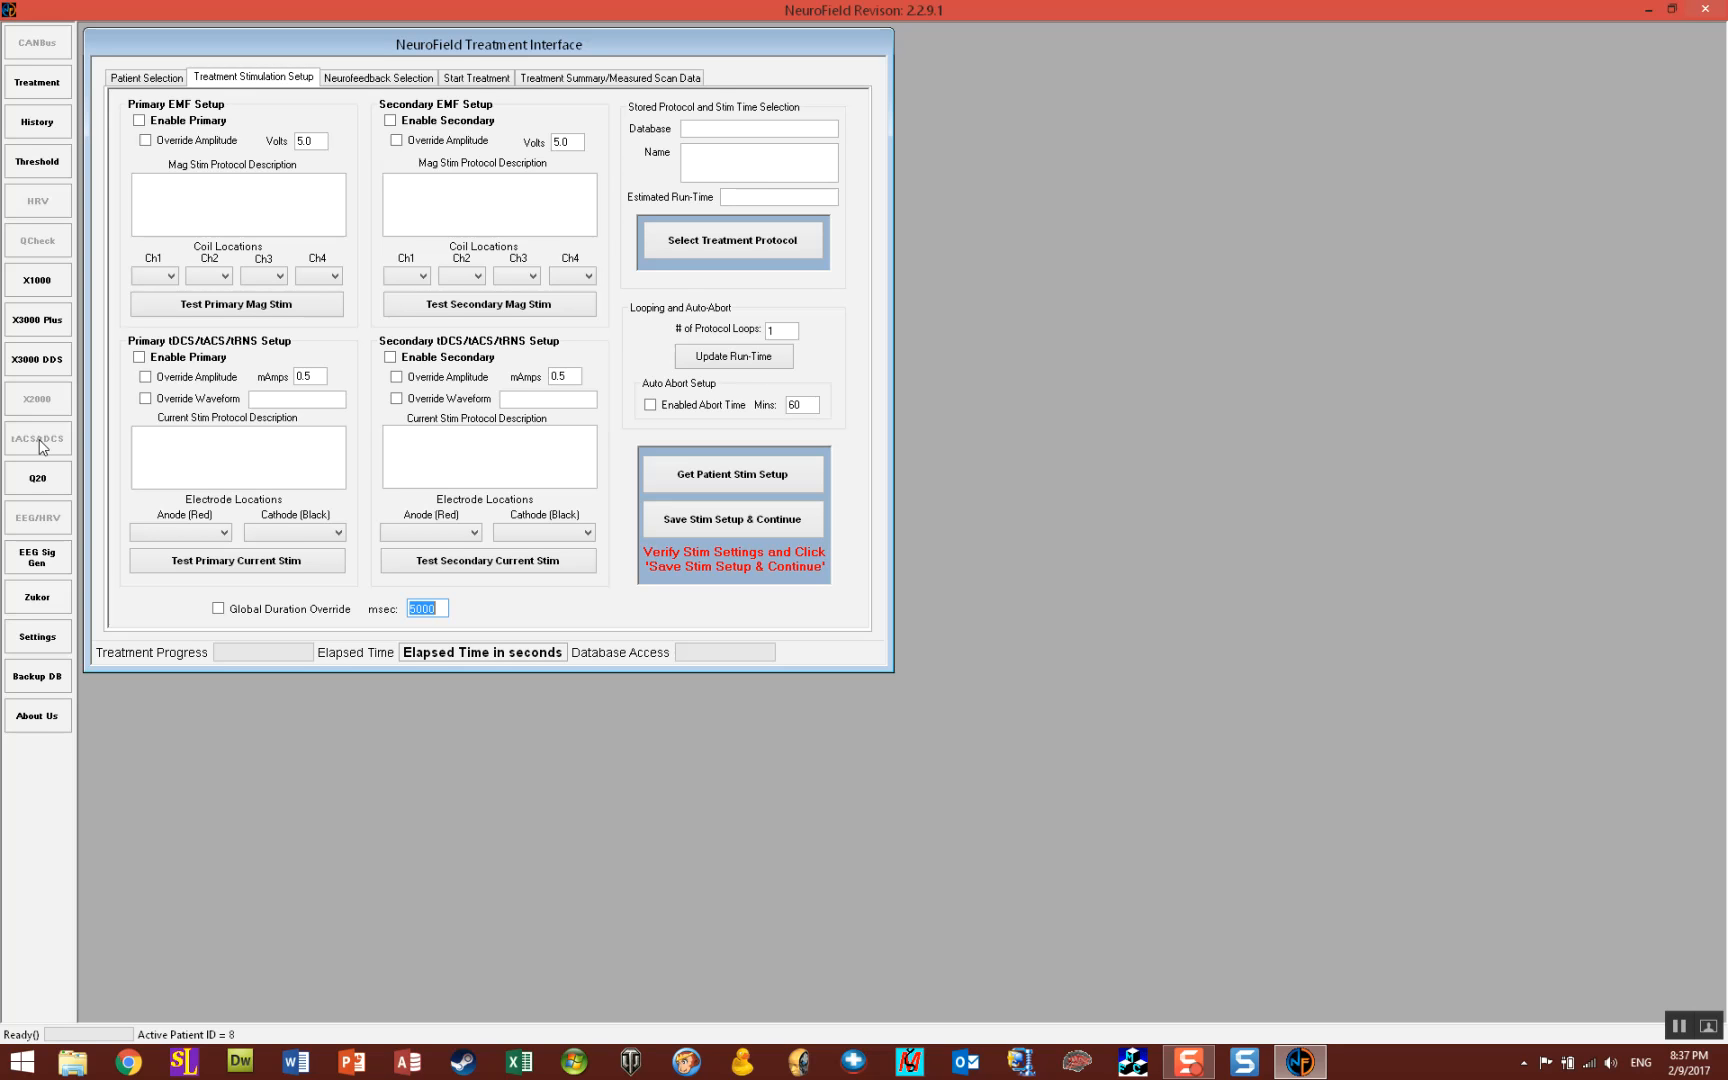
click(190, 358)
click(420, 358)
Assign the primary current stimulation electrodes with the anode at F4 and the cathode at F7.
click(199, 532)
click(199, 575)
click(266, 530)
click(280, 665)
Assign the secondary current anode to T3, choose its cathode location, and save the stimulation setup without a stored protocol.
click(405, 538)
click(404, 689)
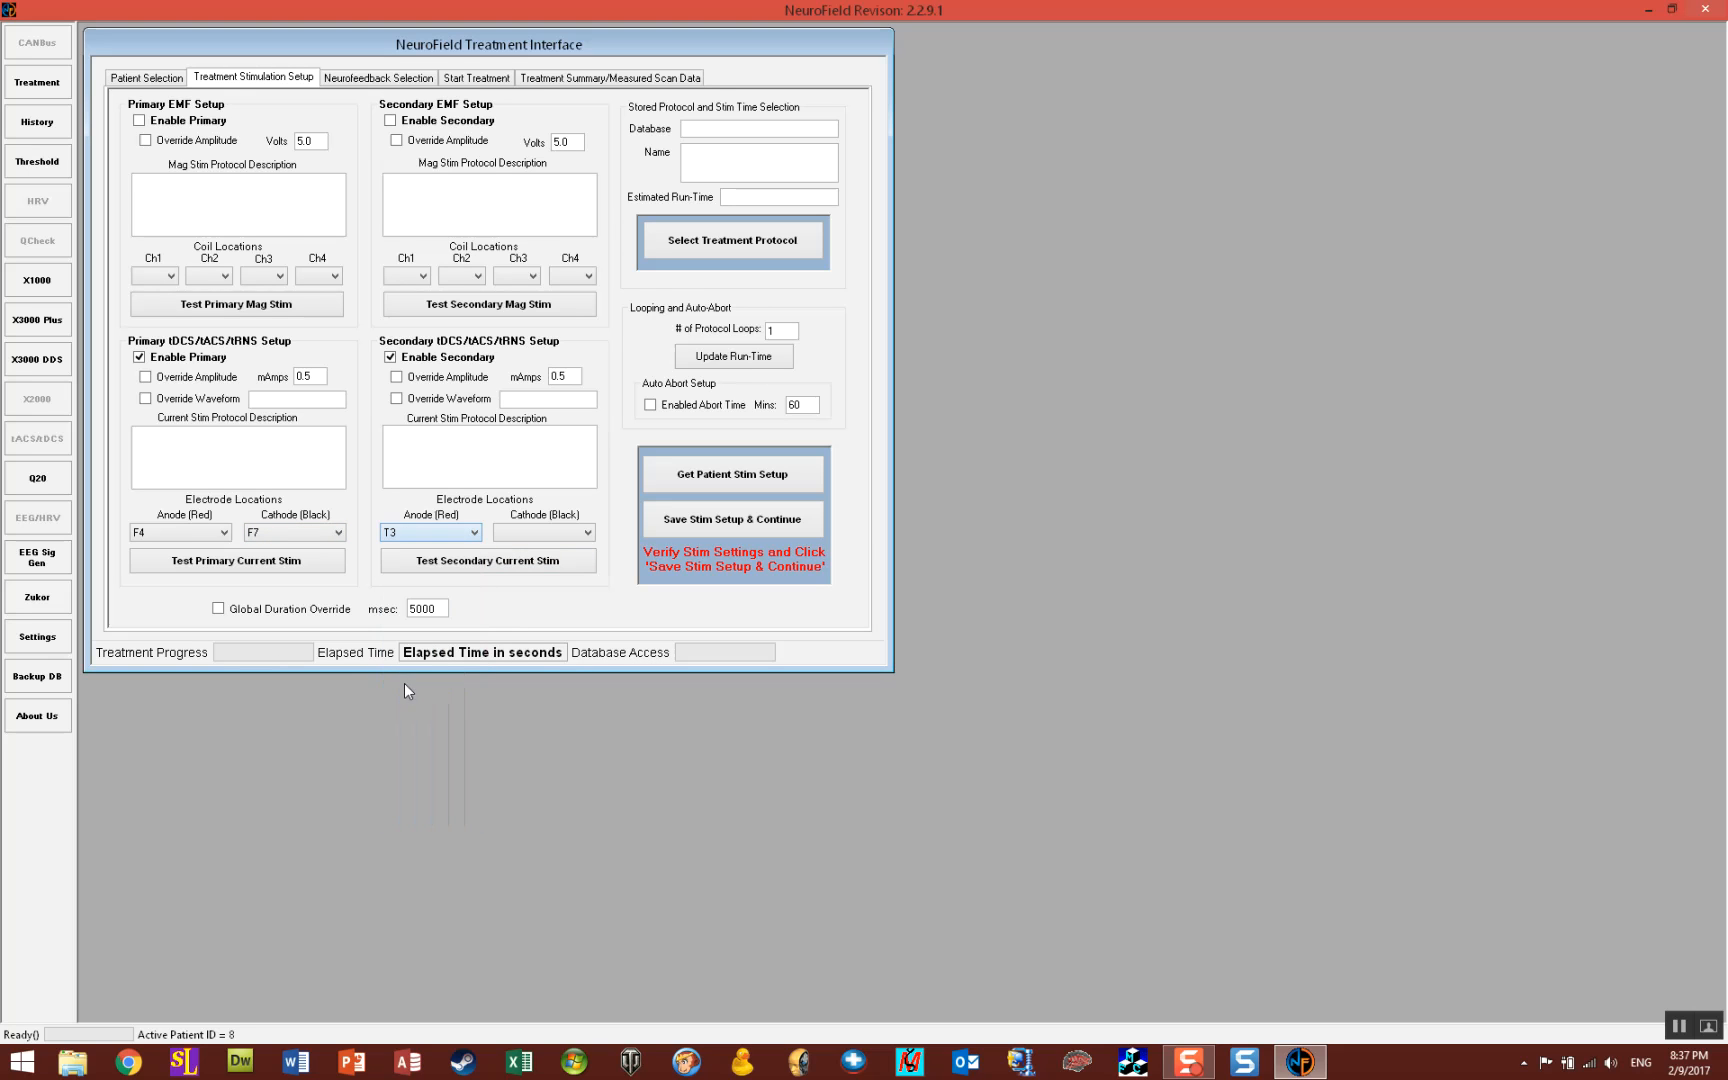
click(530, 532)
click(520, 703)
click(670, 530)
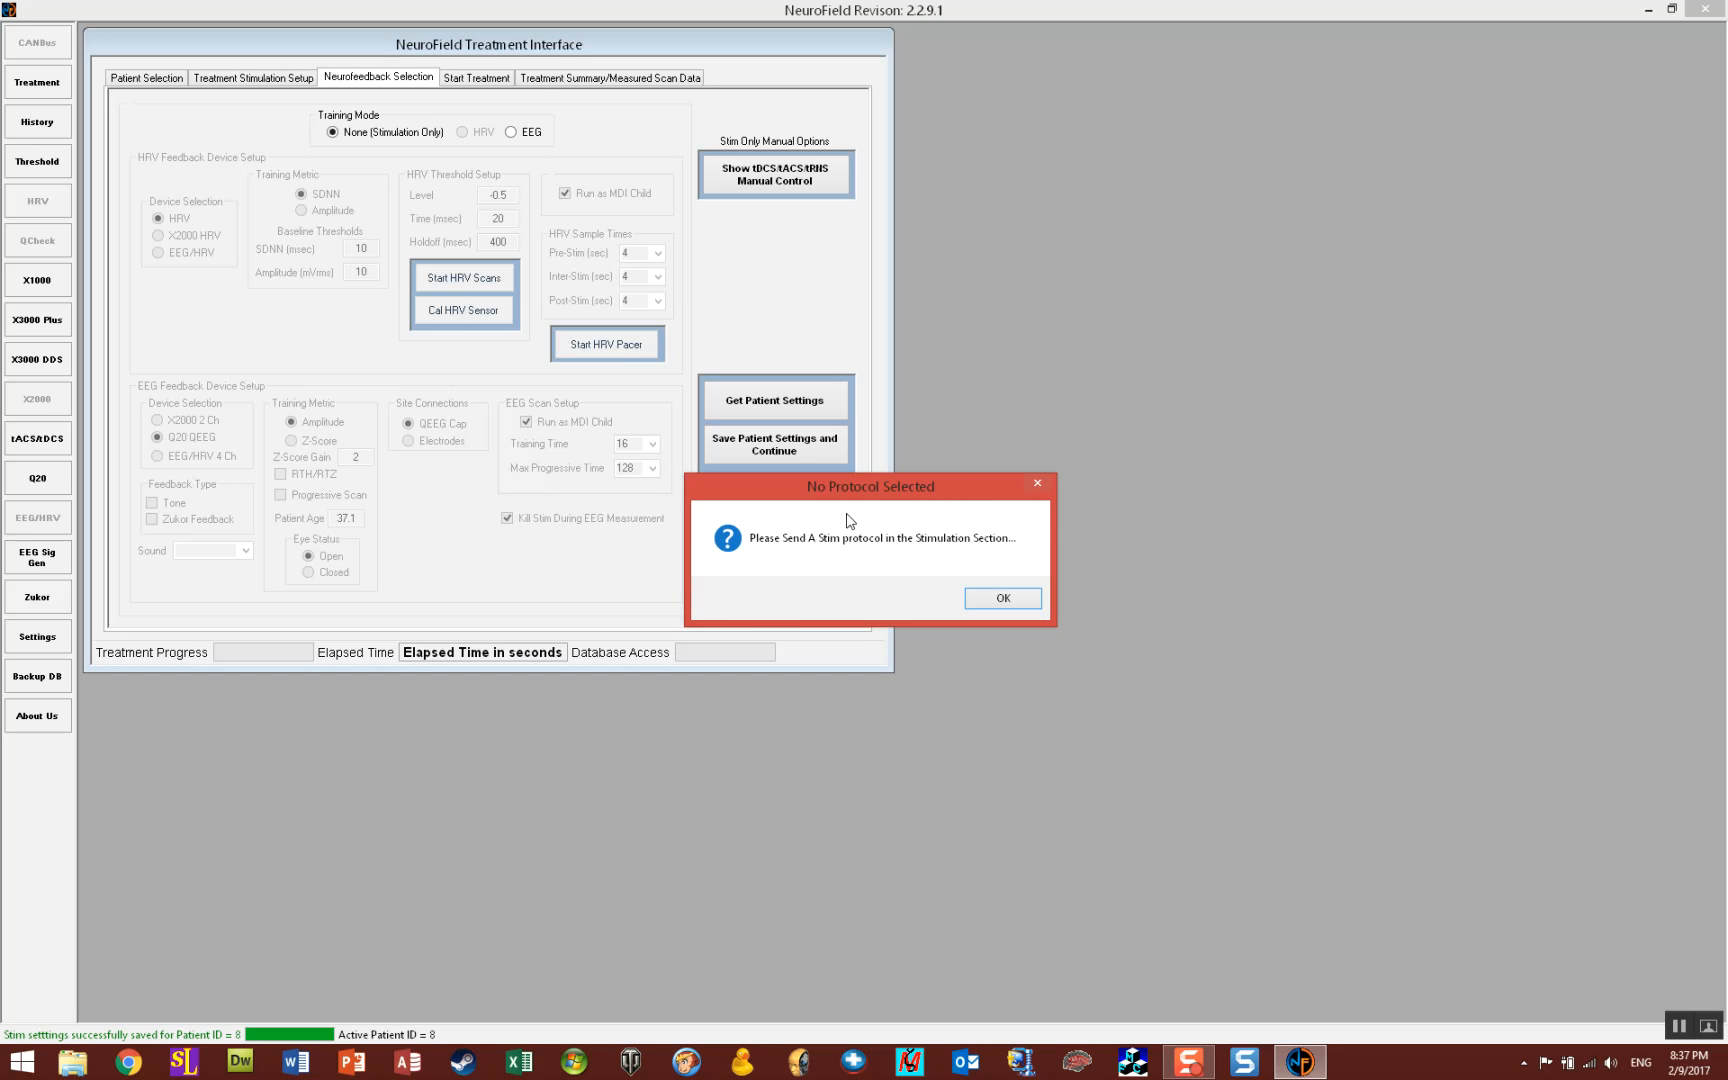
click(1003, 598)
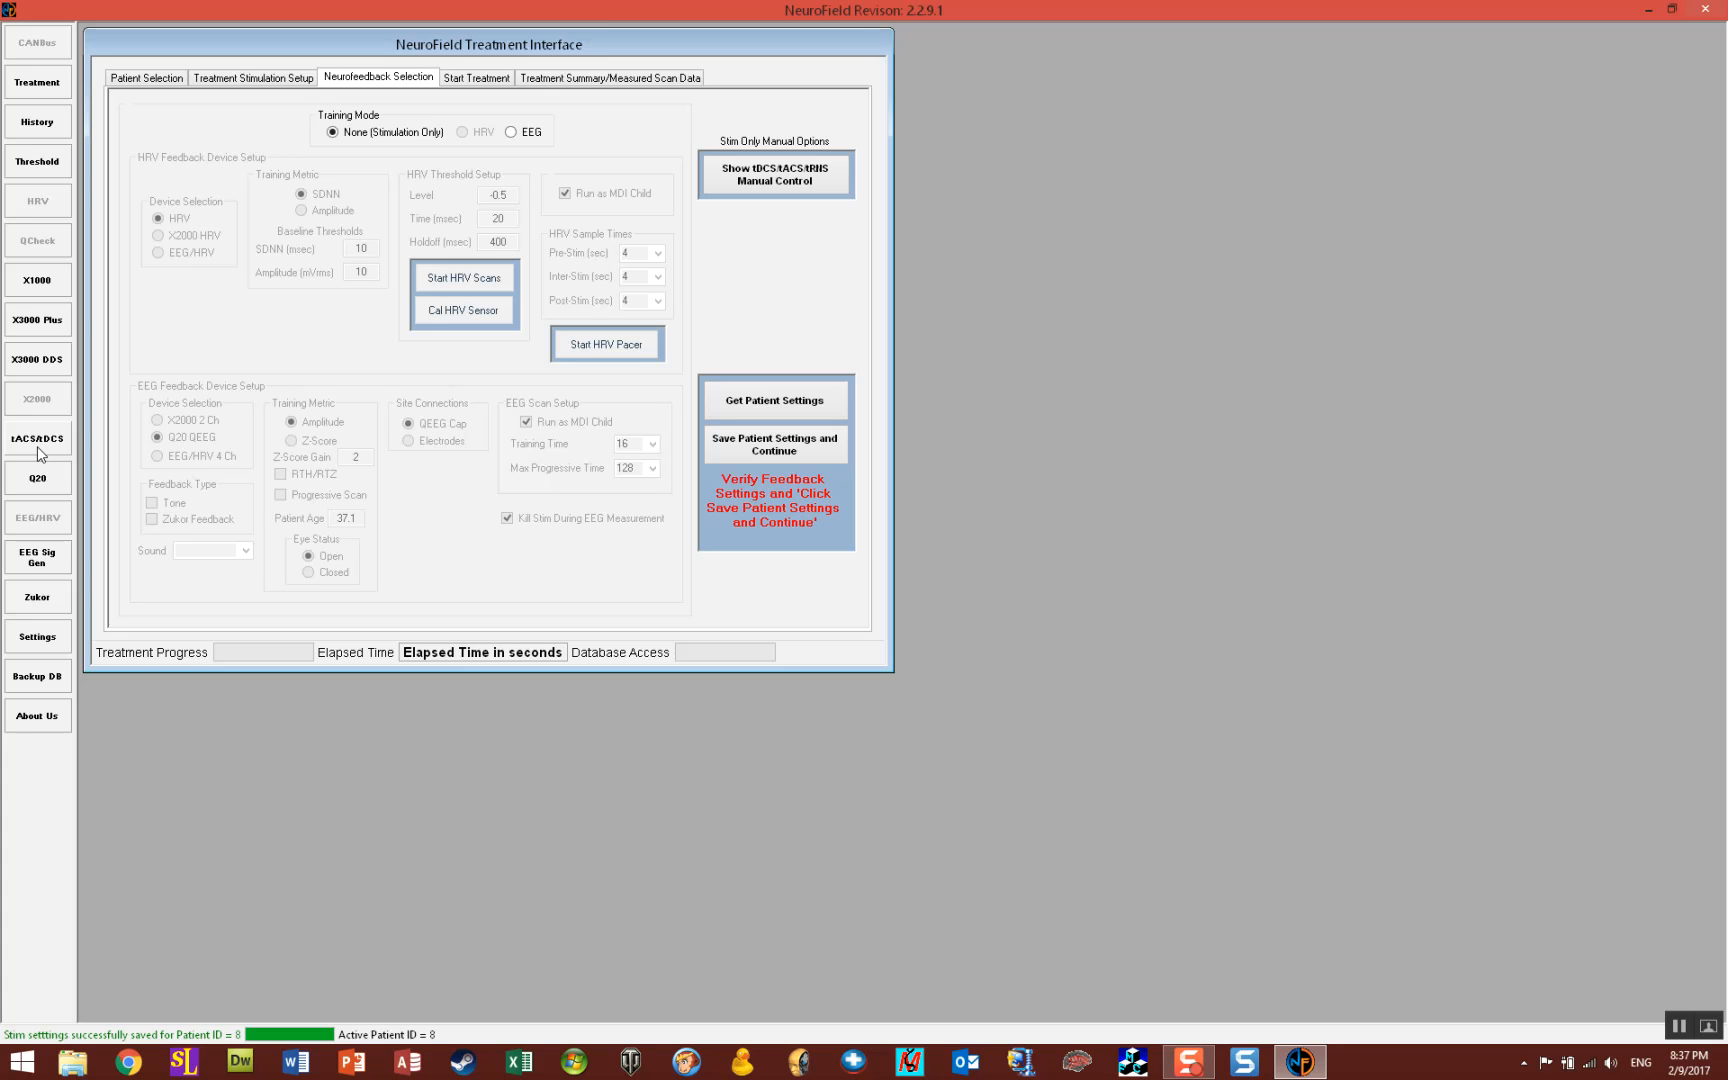
Open the tDCS/tACS manual control interface and set the primary current waveform to tACS Continuous Sine.
click(40, 452)
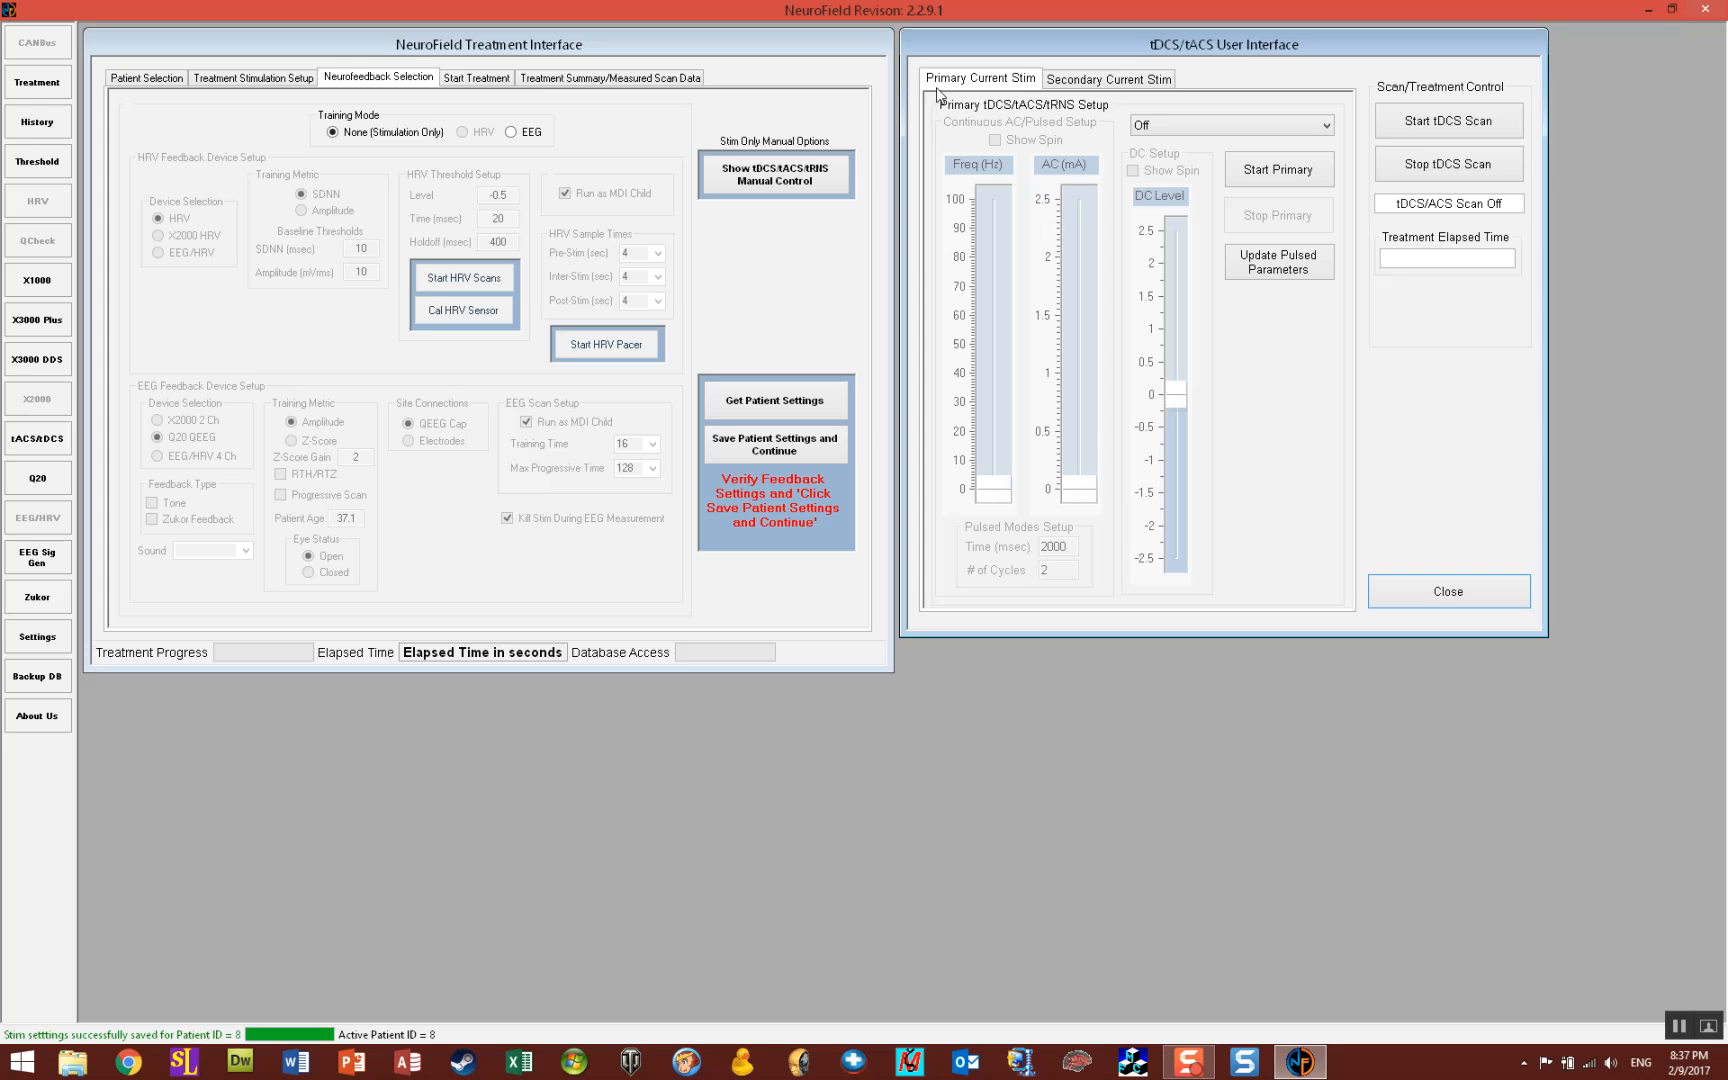
click(1105, 80)
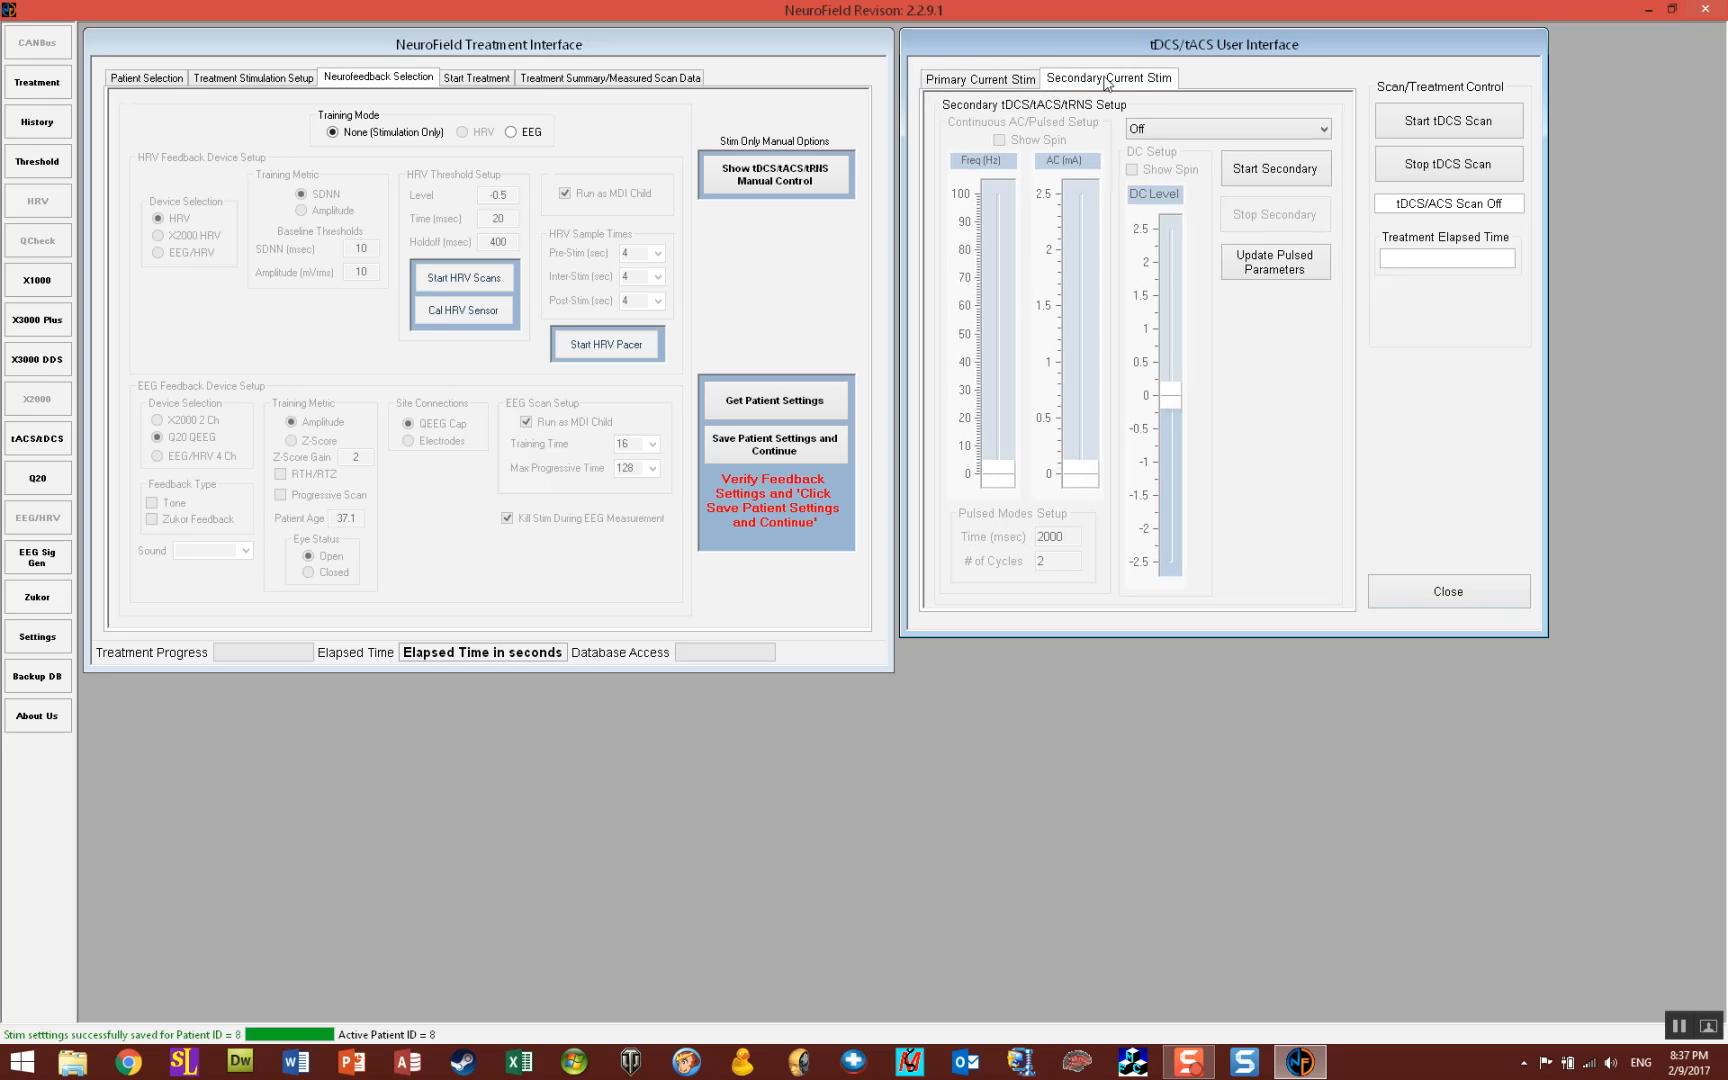
click(1027, 80)
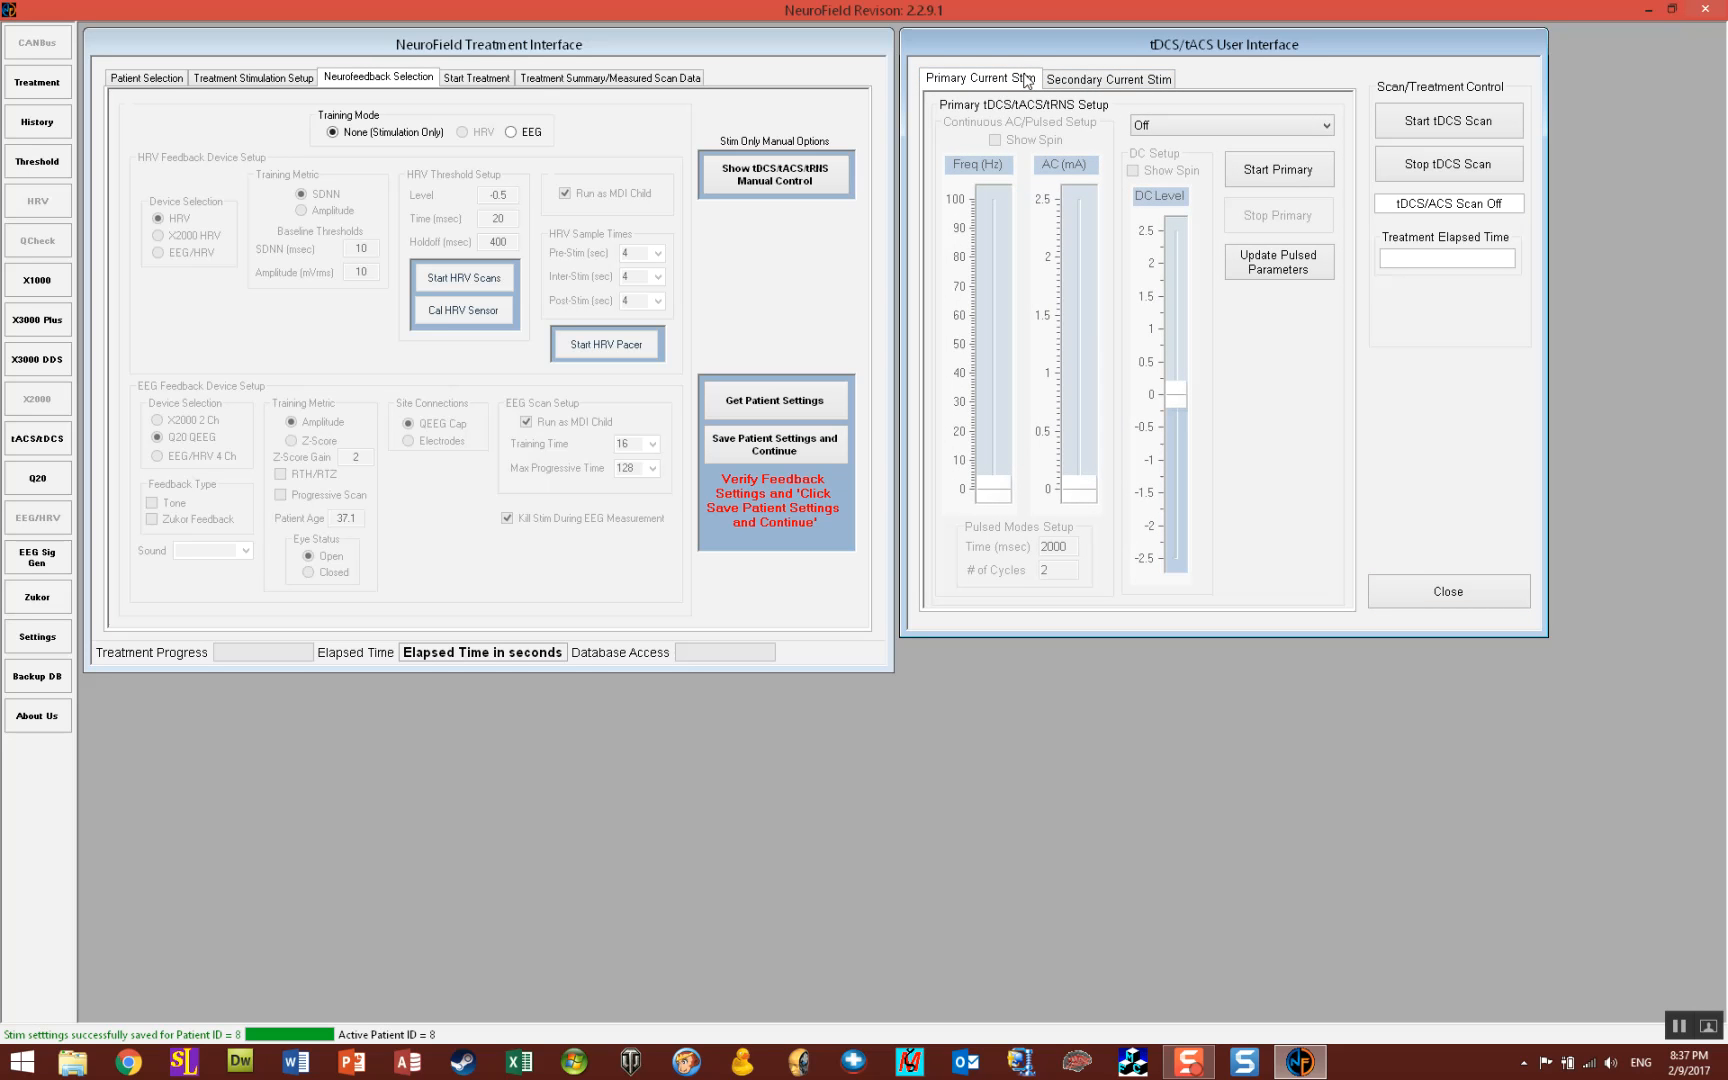
click(1169, 128)
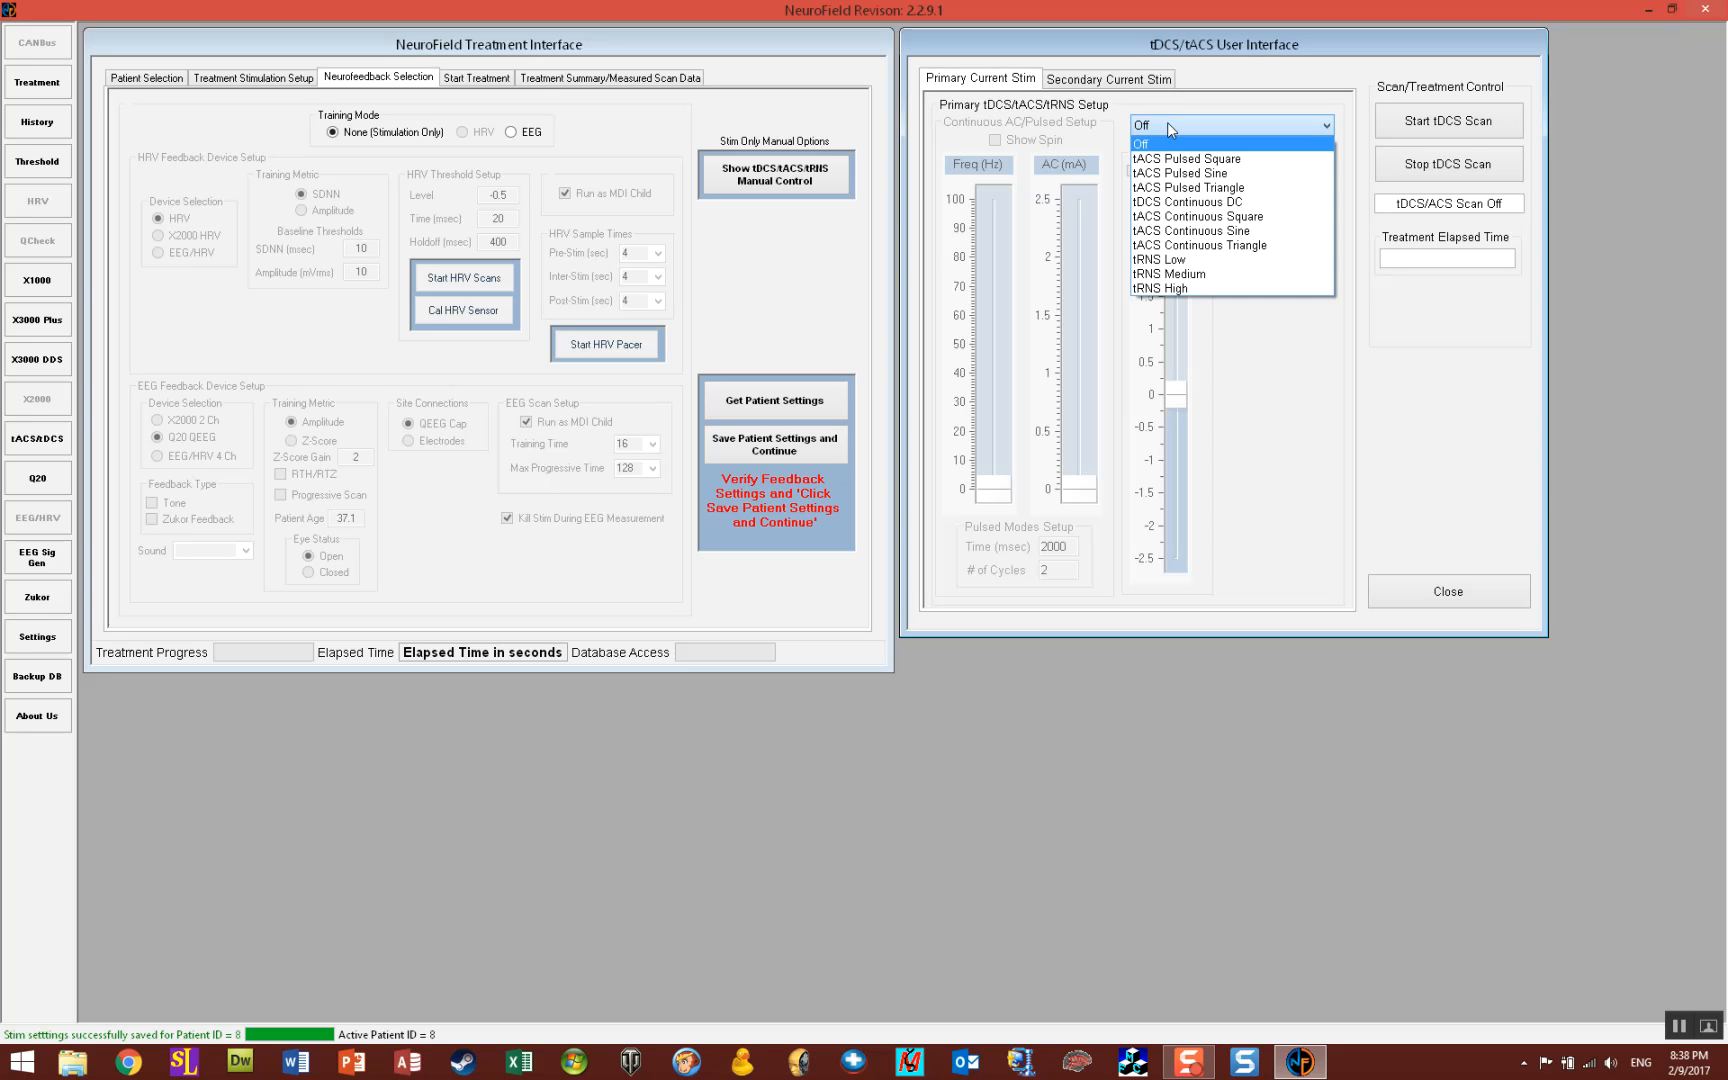
click(1199, 232)
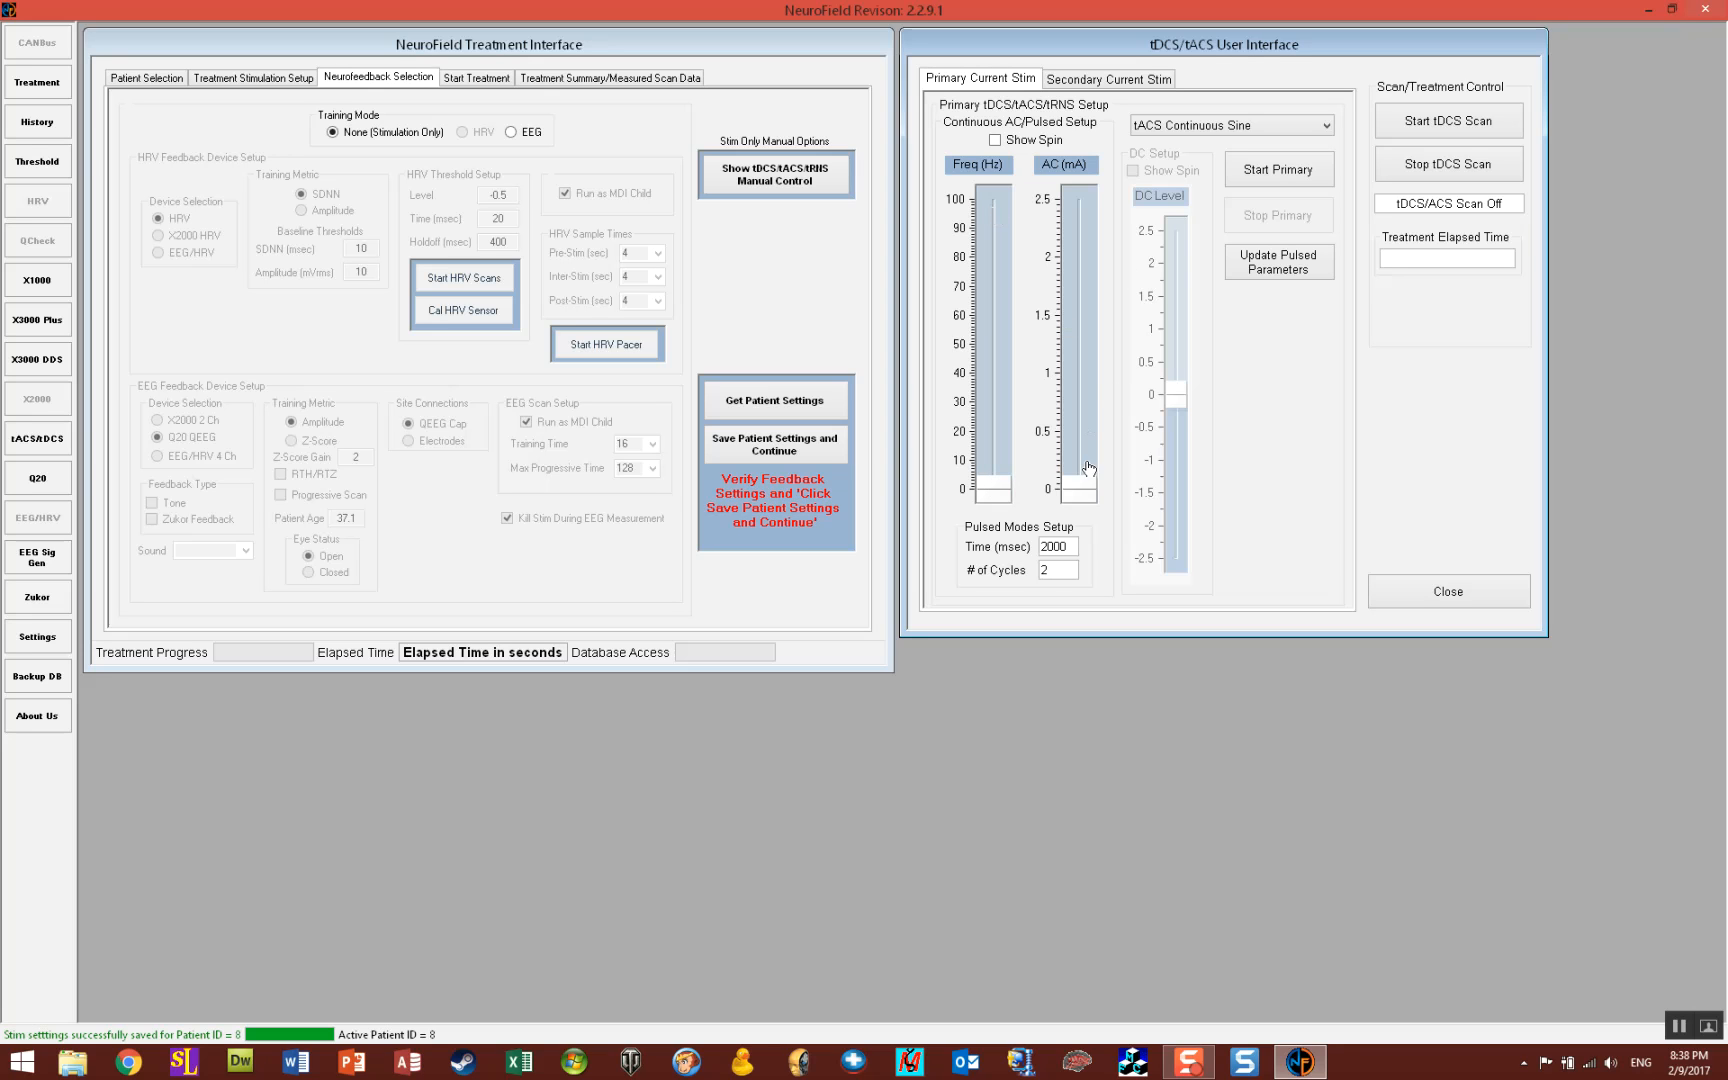
Set the primary stimulation frequency to about 30 Hz and its AC current to about 1 mA.
click(1034, 147)
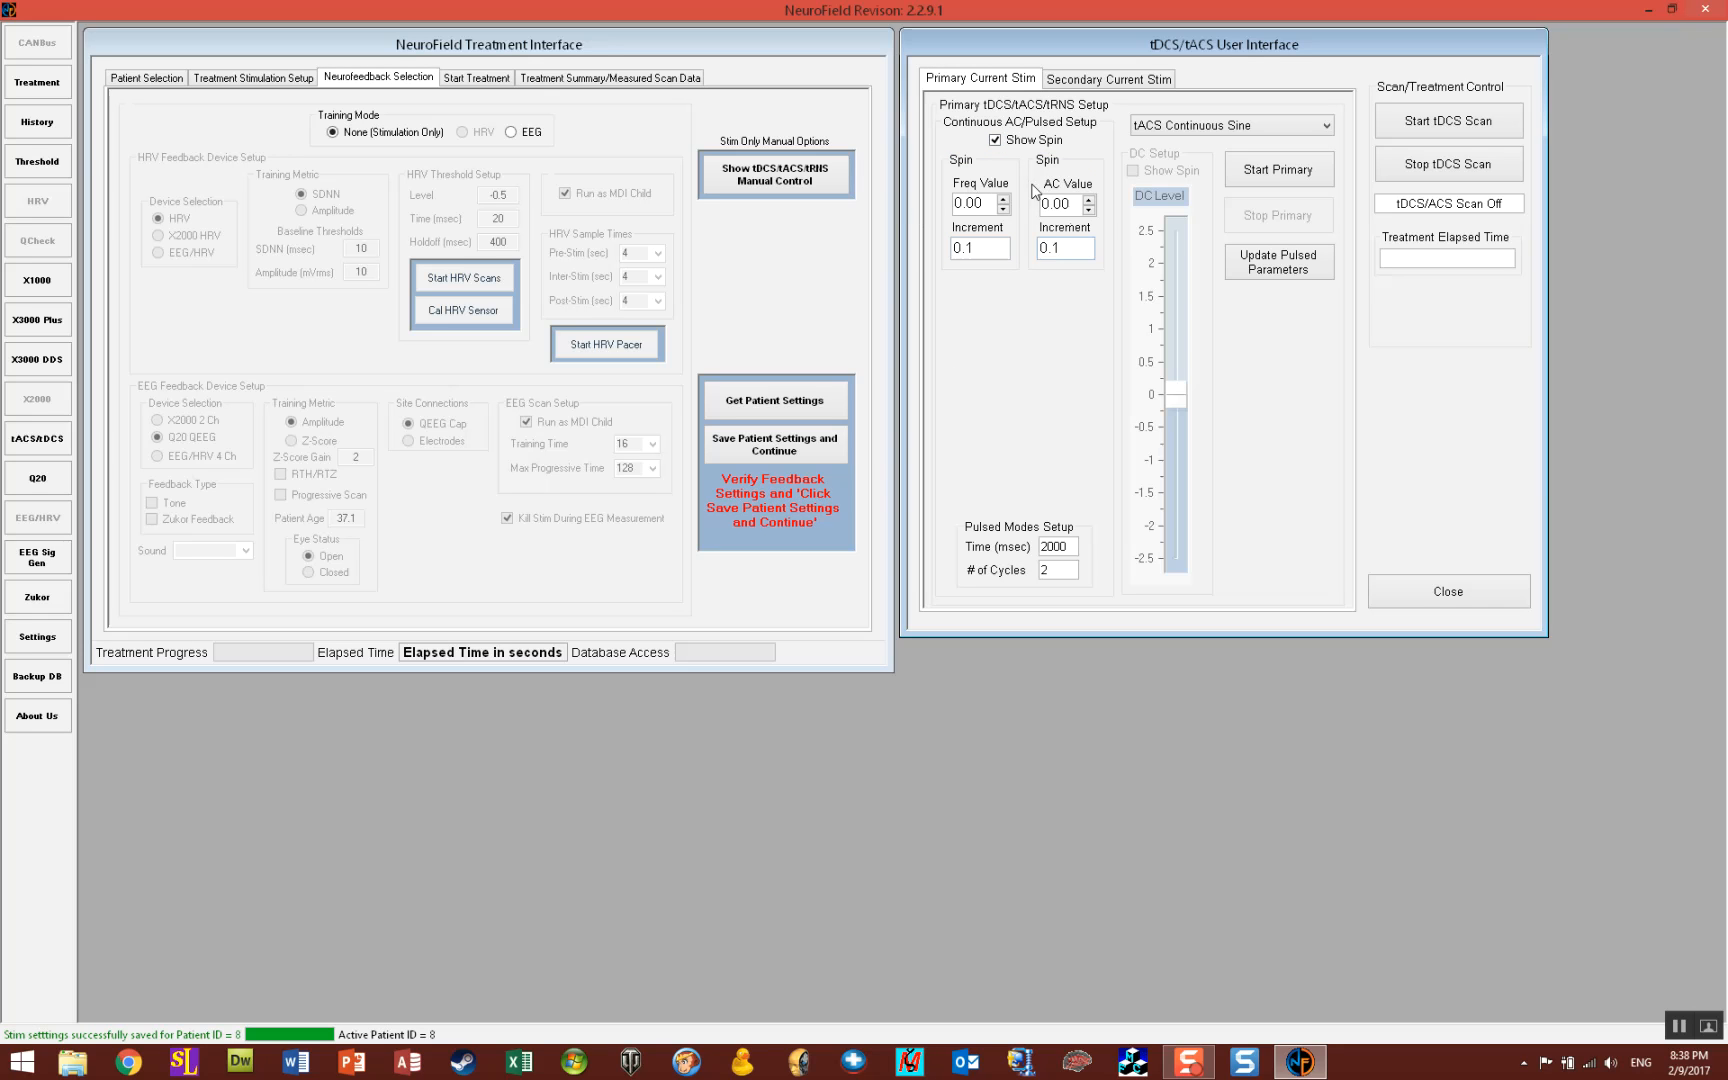
click(1025, 148)
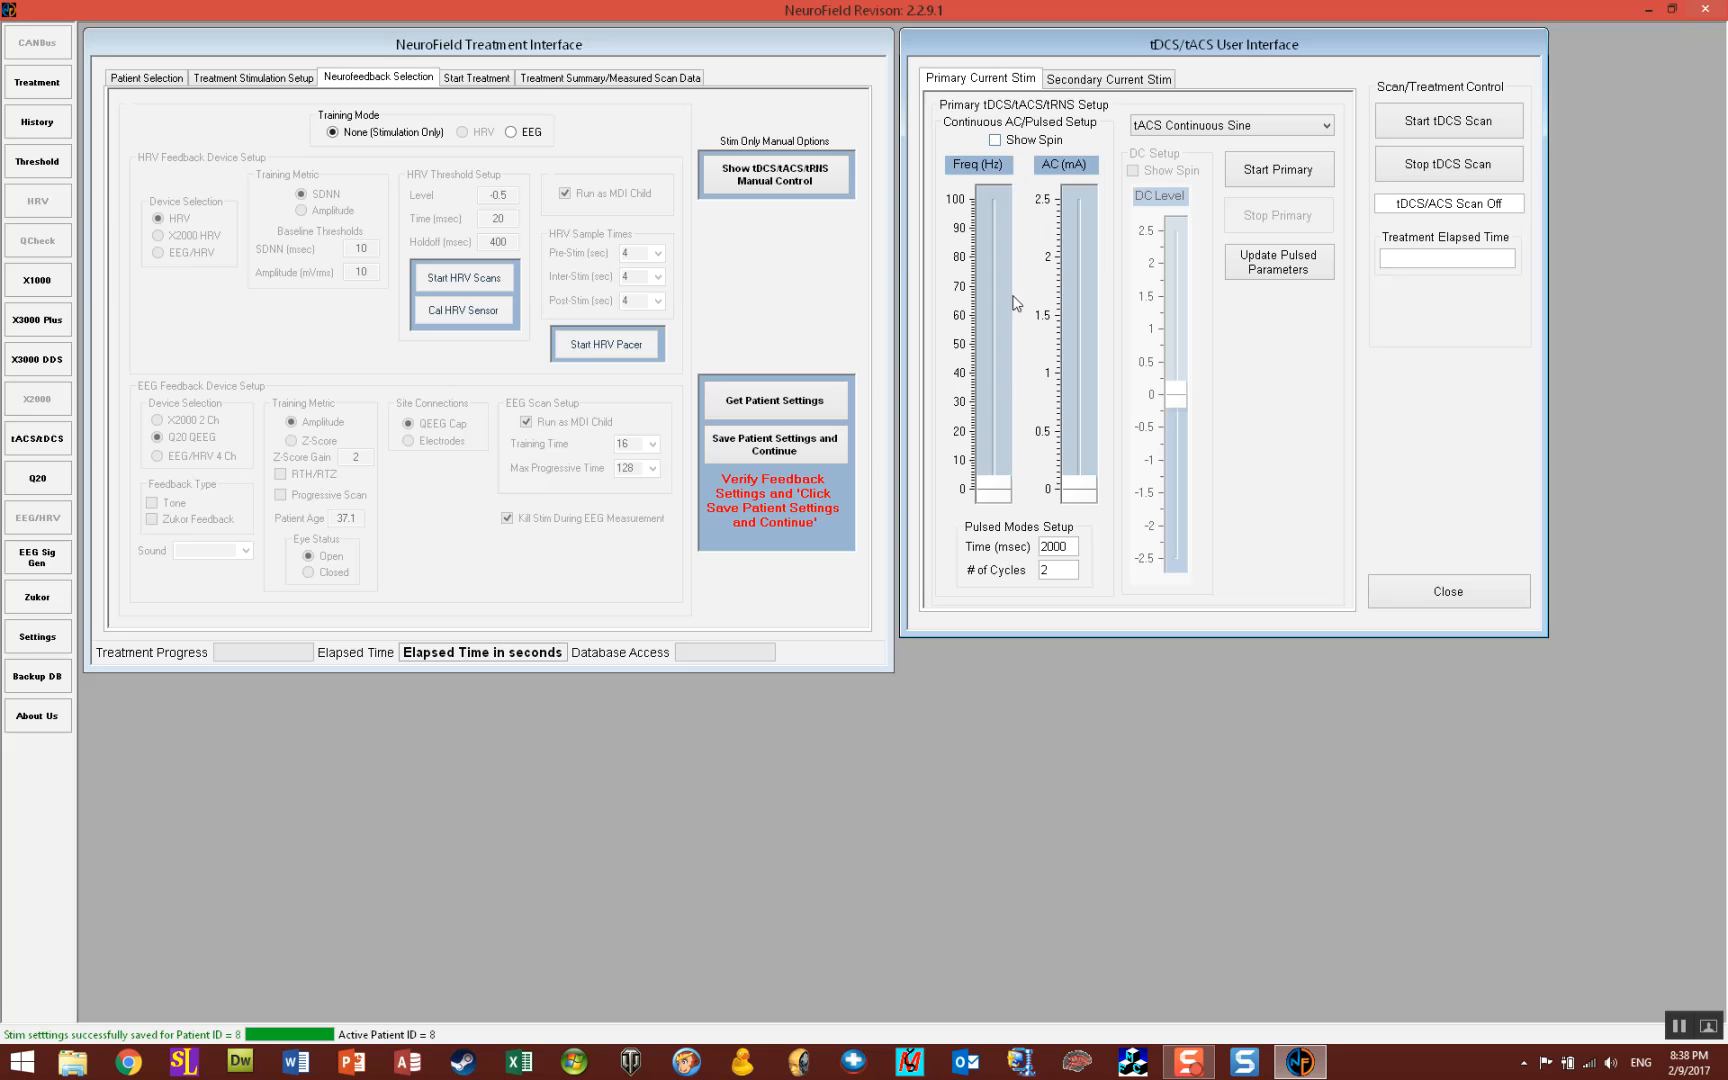
drag(999, 487, 985, 402)
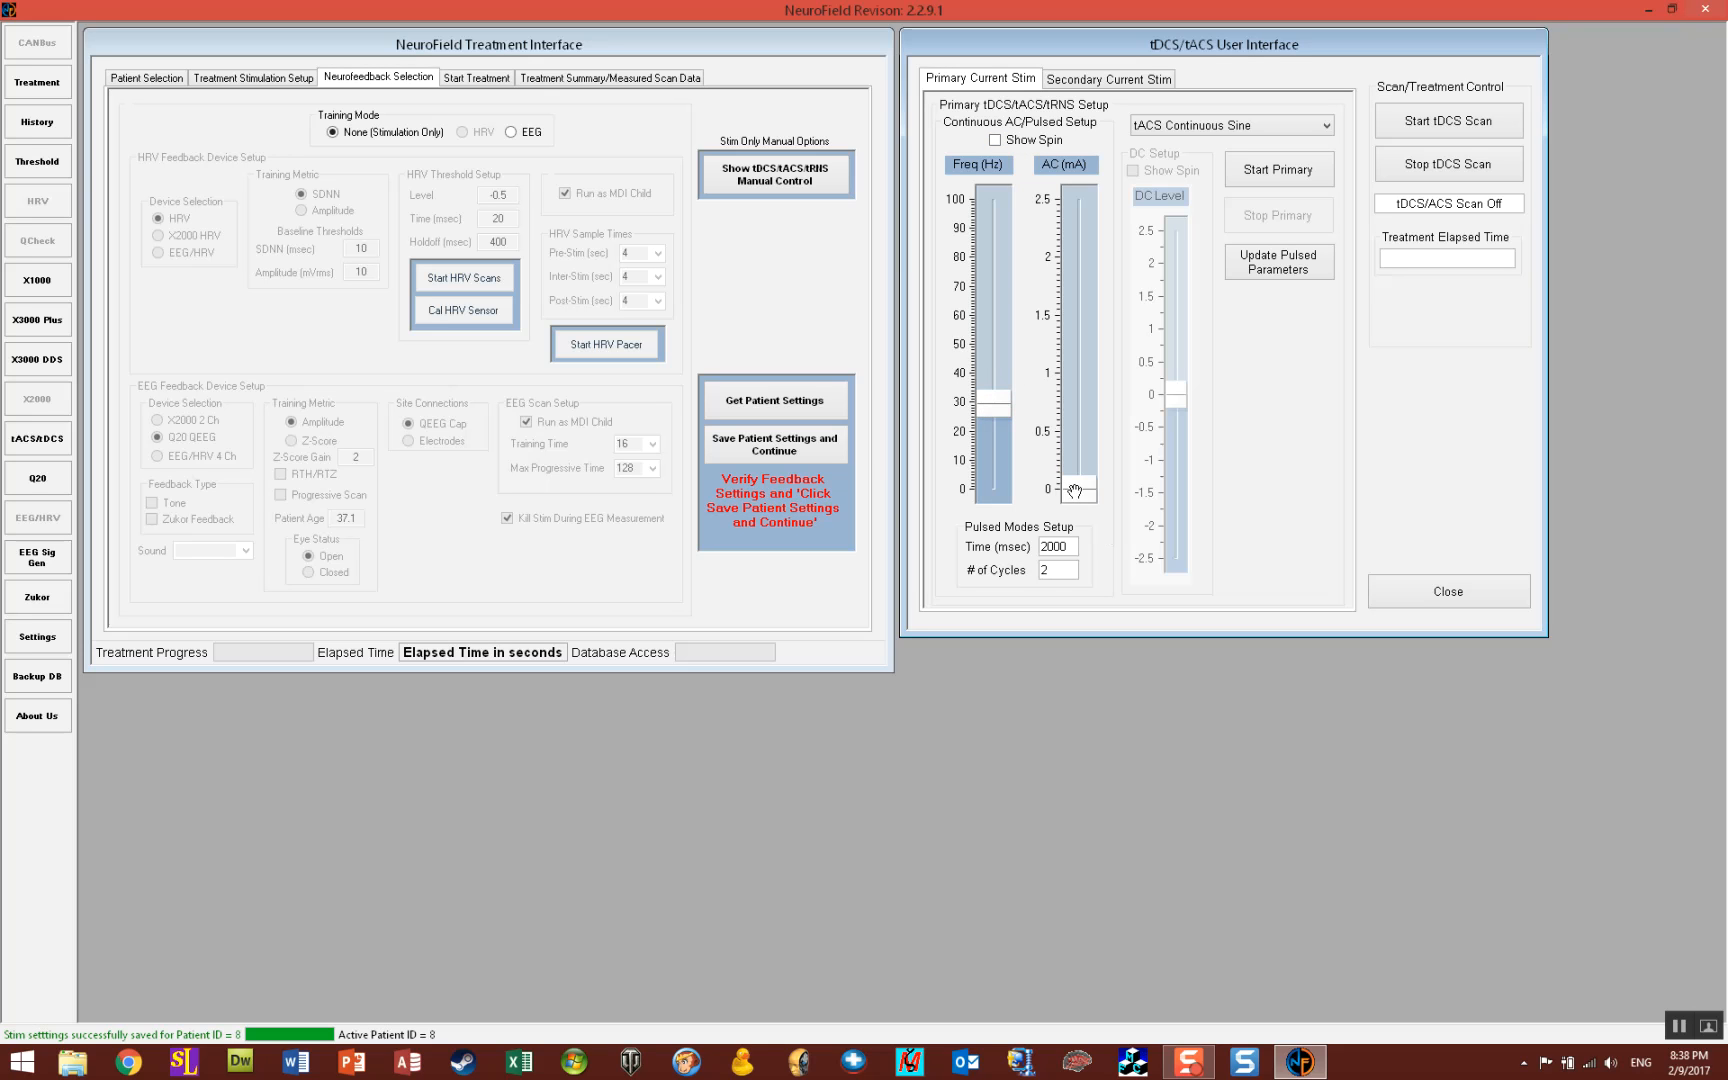
drag(1076, 491, 1070, 377)
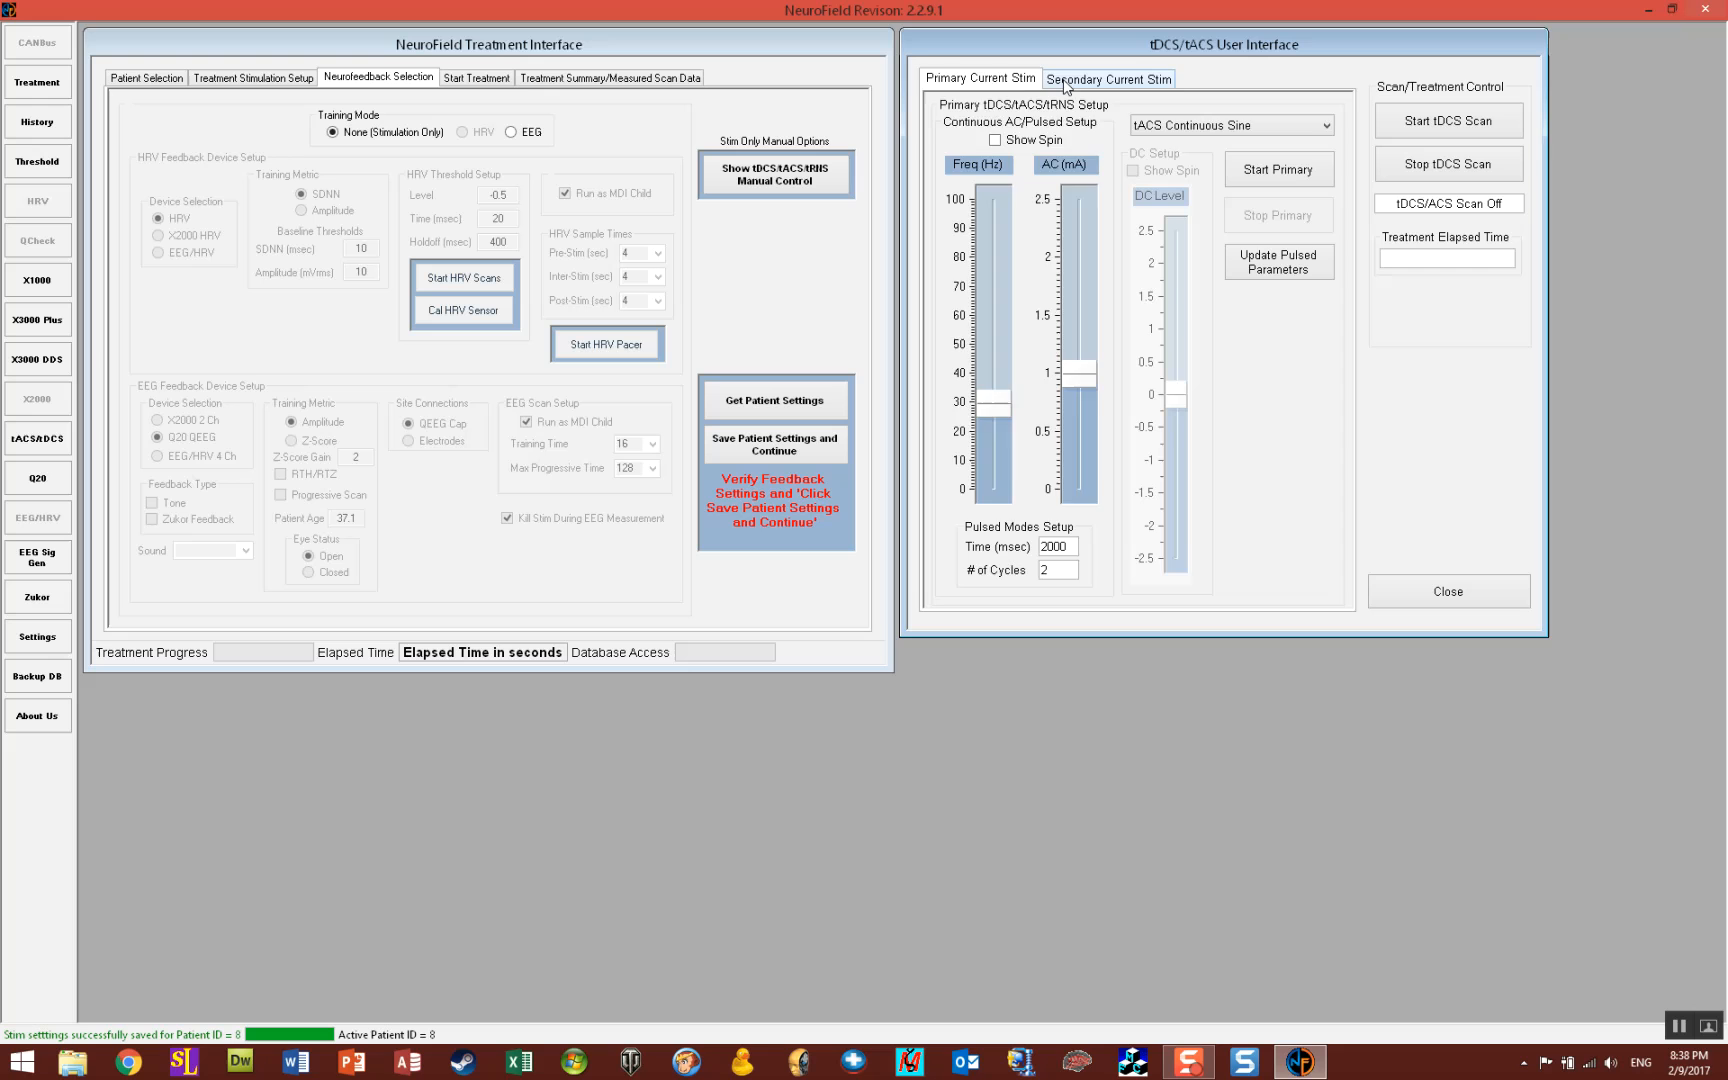
Set the secondary current to tACS Continuous Square at about 20 Hz and about 1.7 mA.
click(1108, 78)
click(1160, 131)
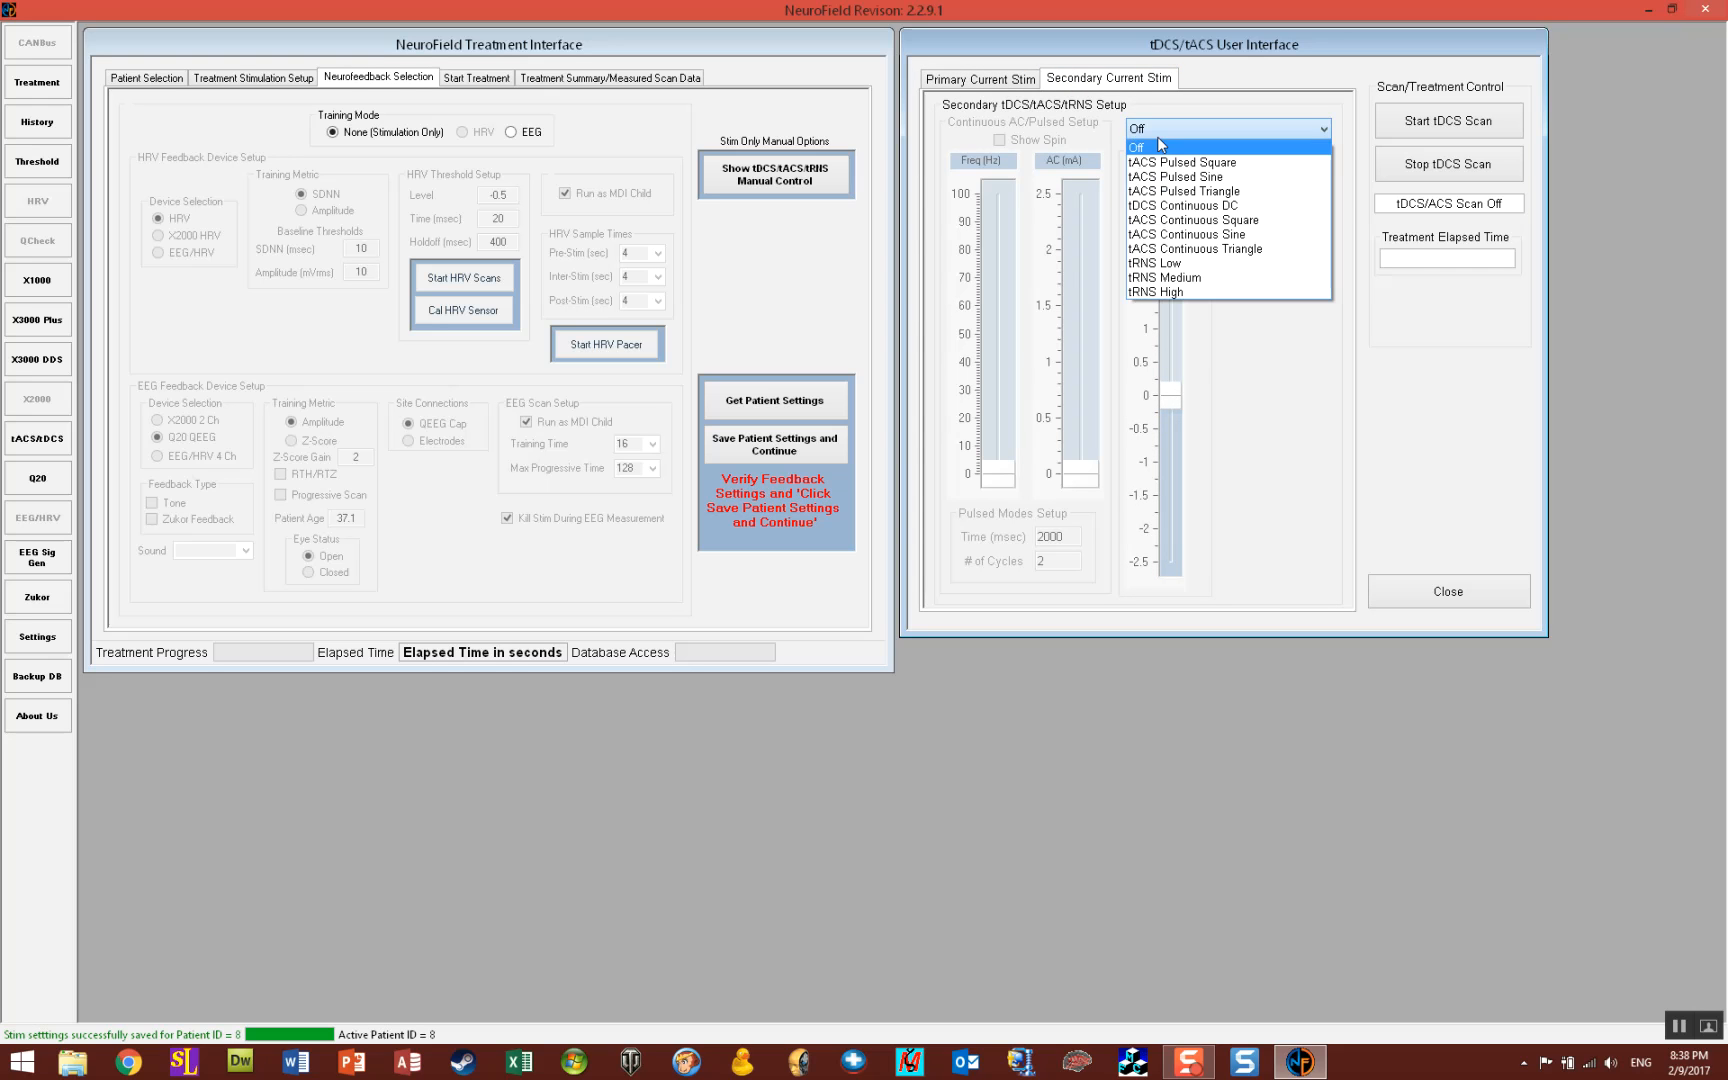
click(1190, 220)
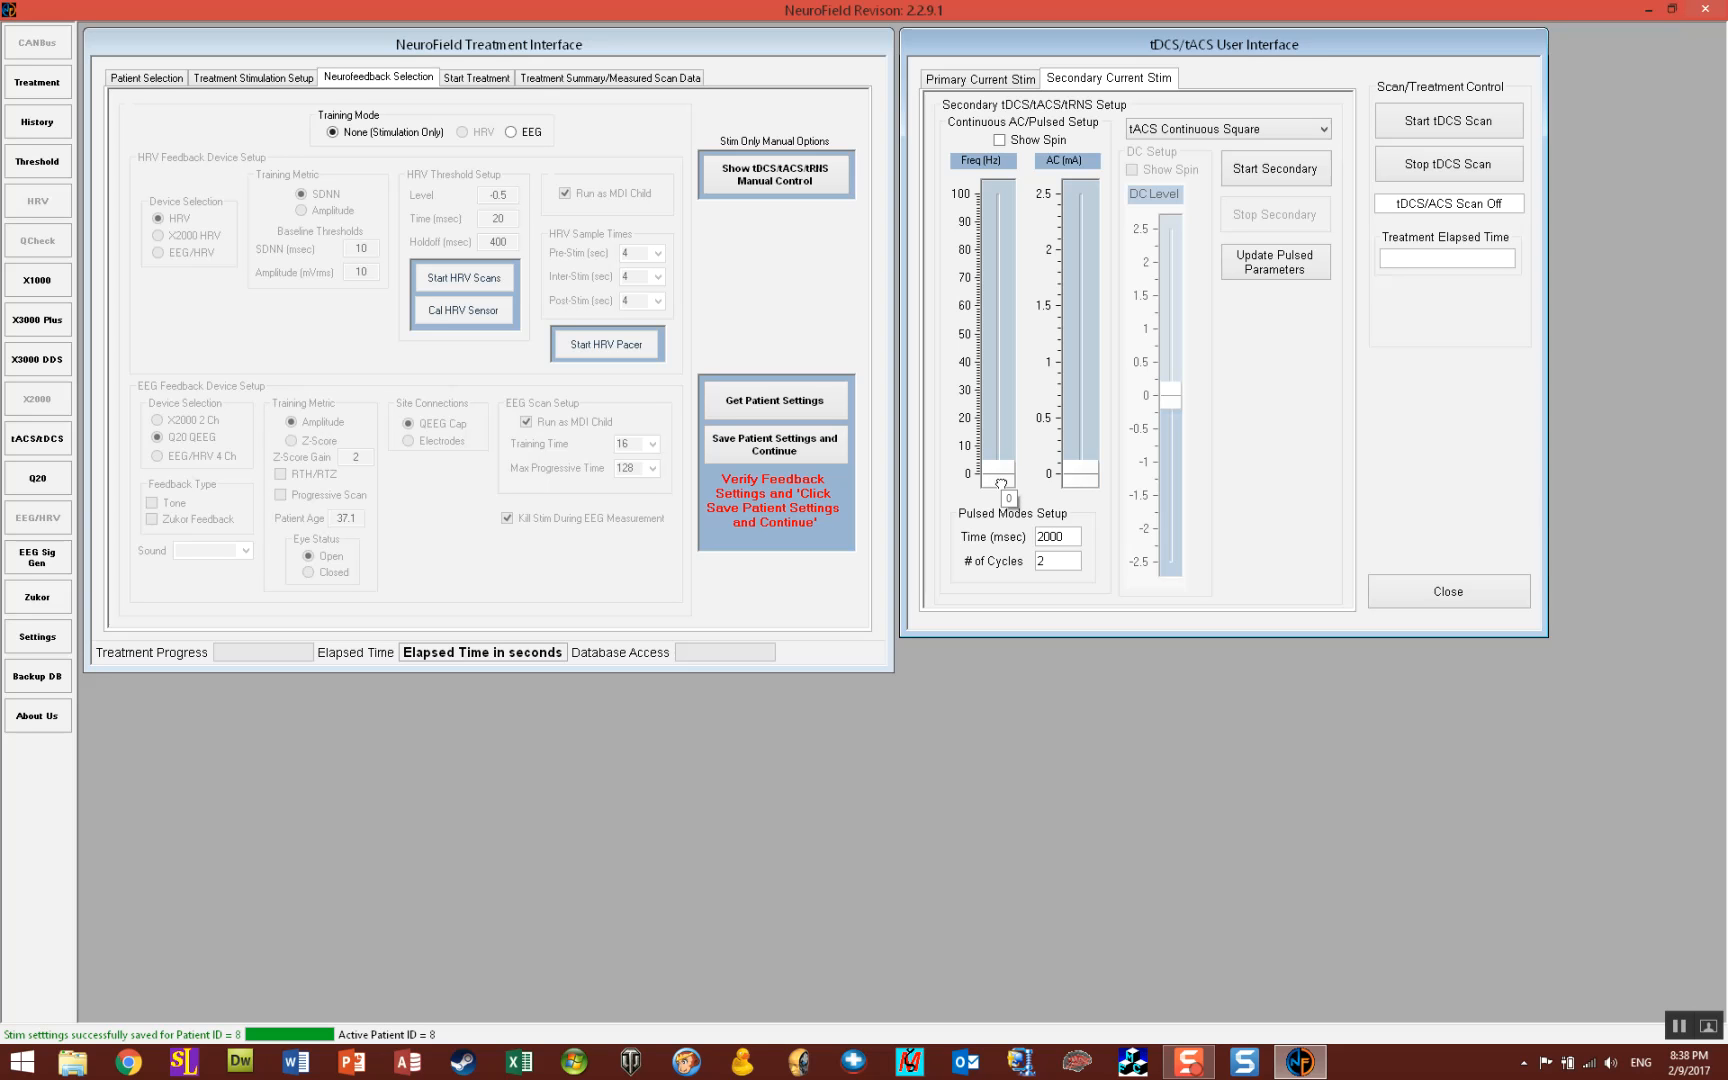
click(990, 430)
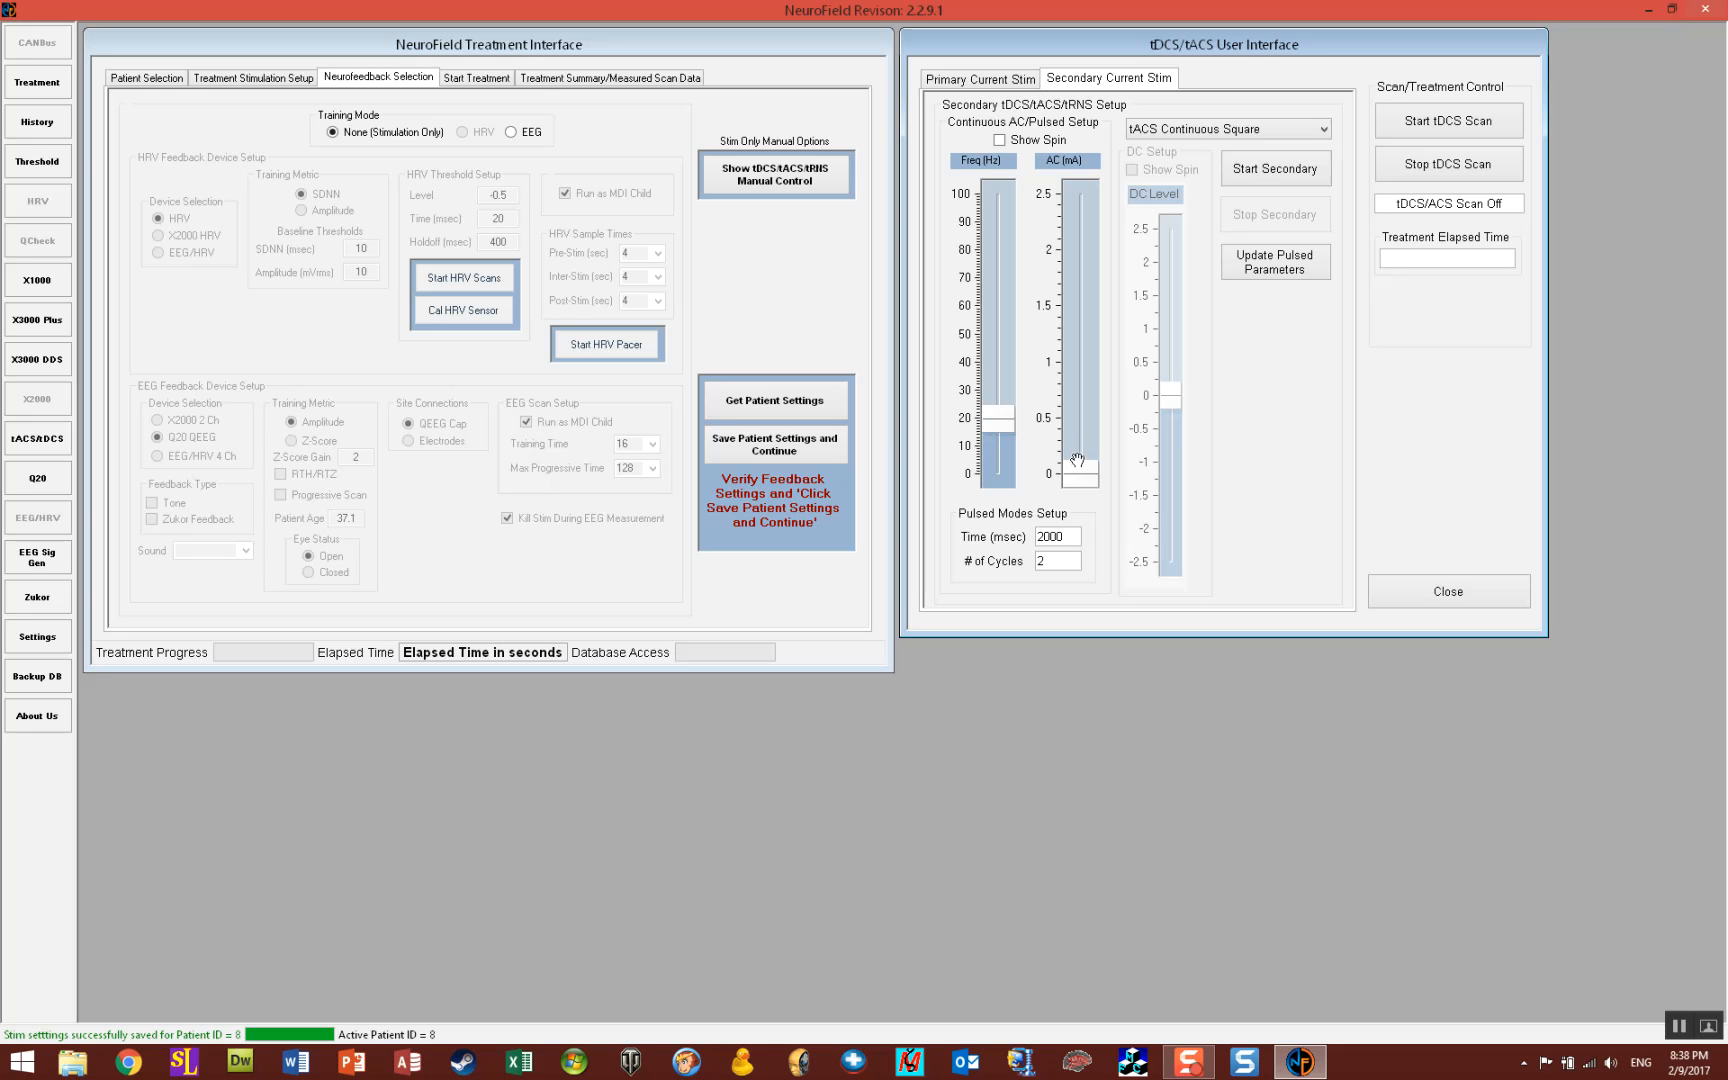
drag(1080, 467, 1078, 284)
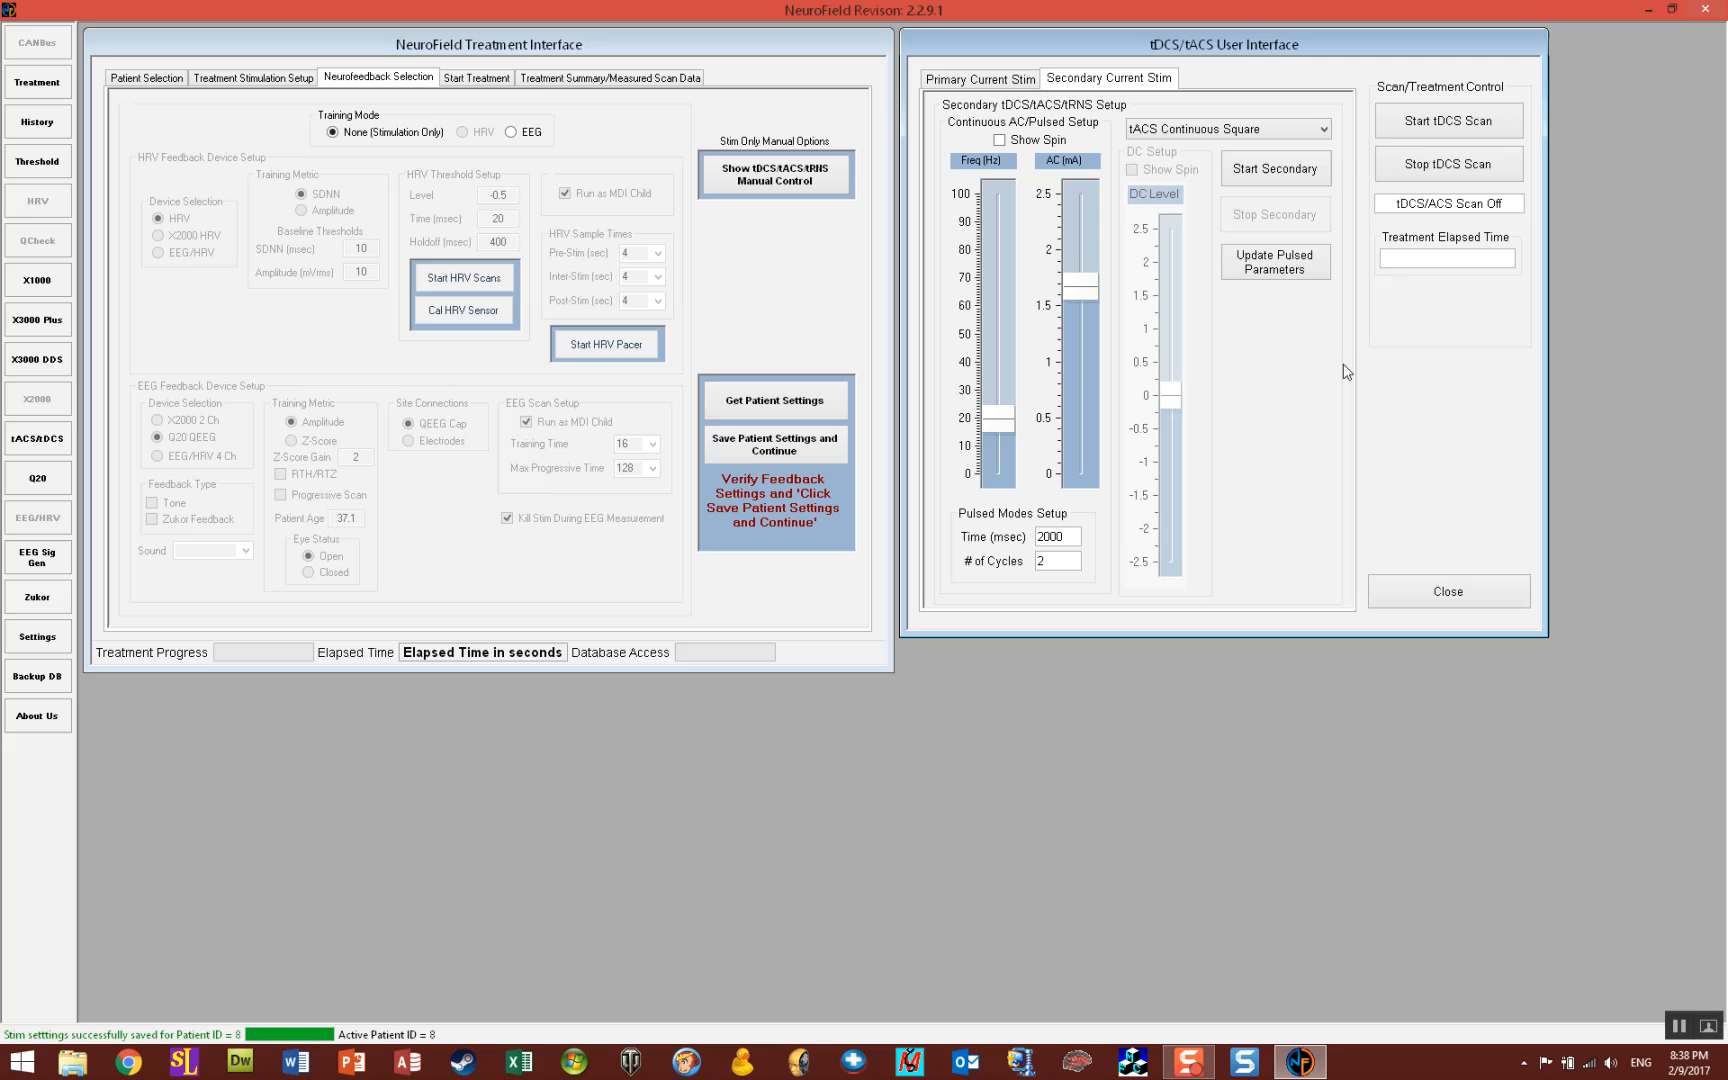
Start the secondary and primary stimulation and run the tDCS scan to plot both measured currents.
click(1266, 180)
click(986, 80)
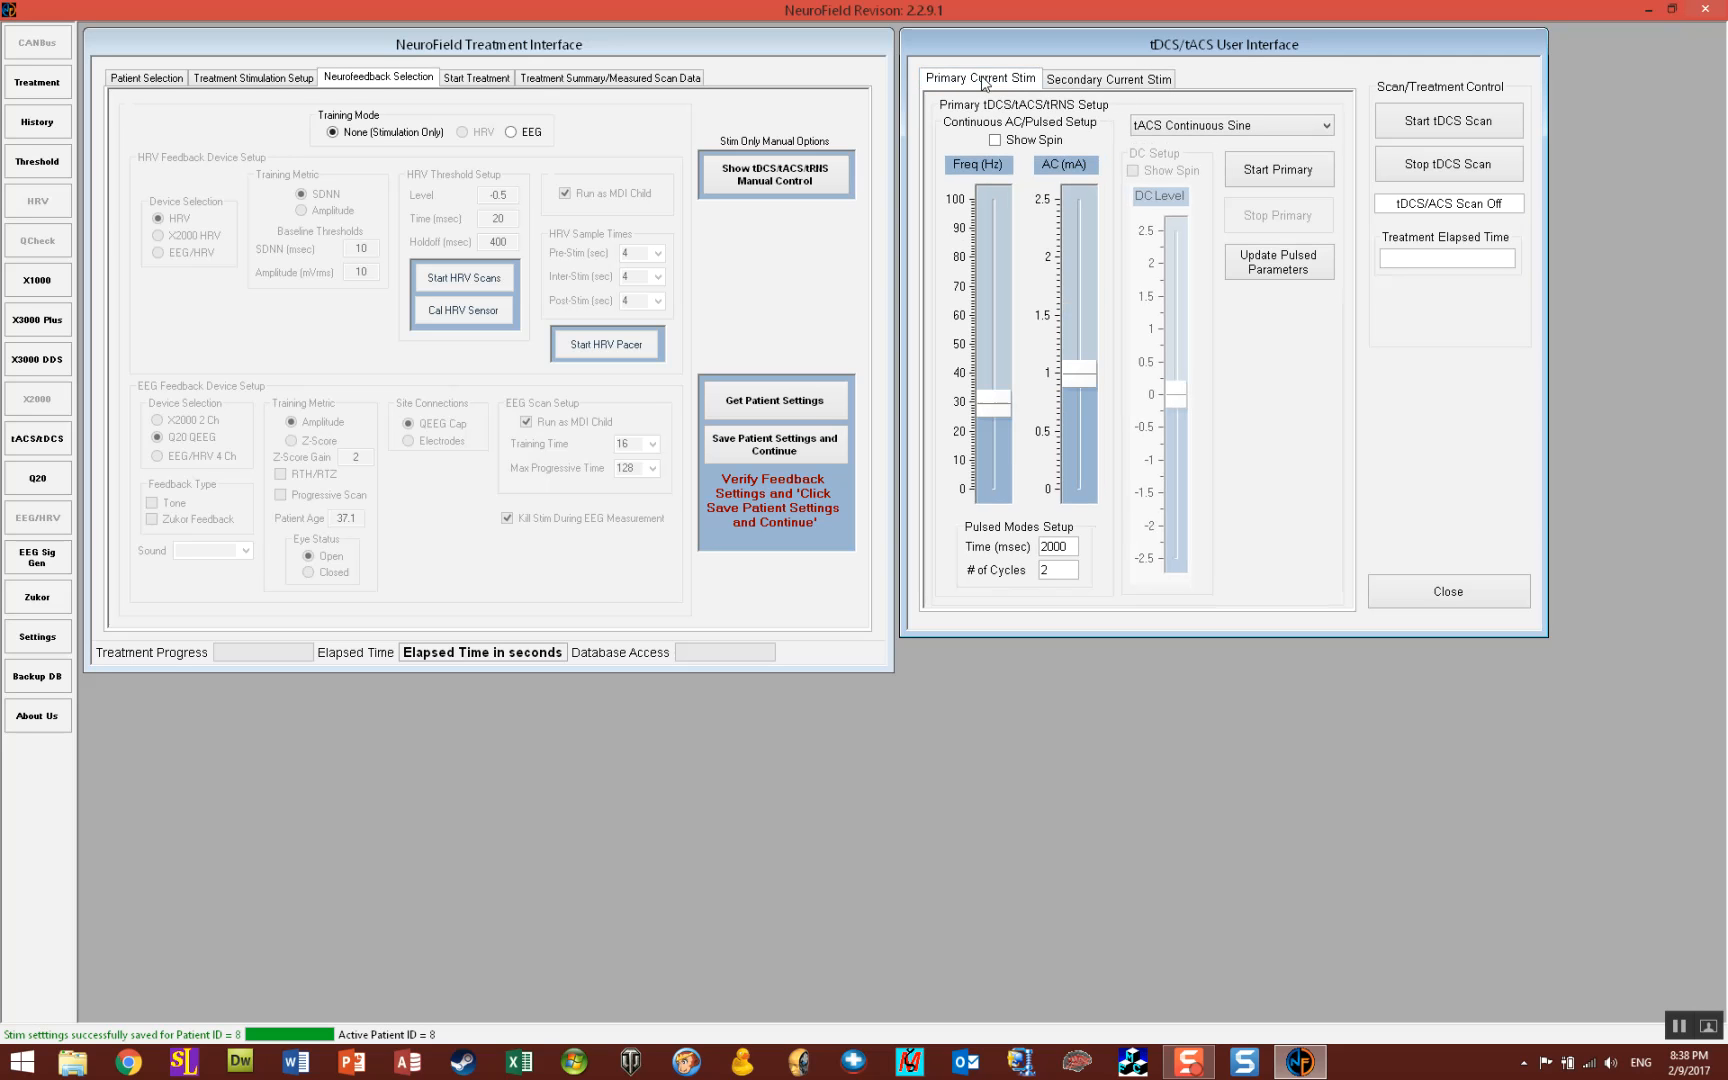
click(1268, 172)
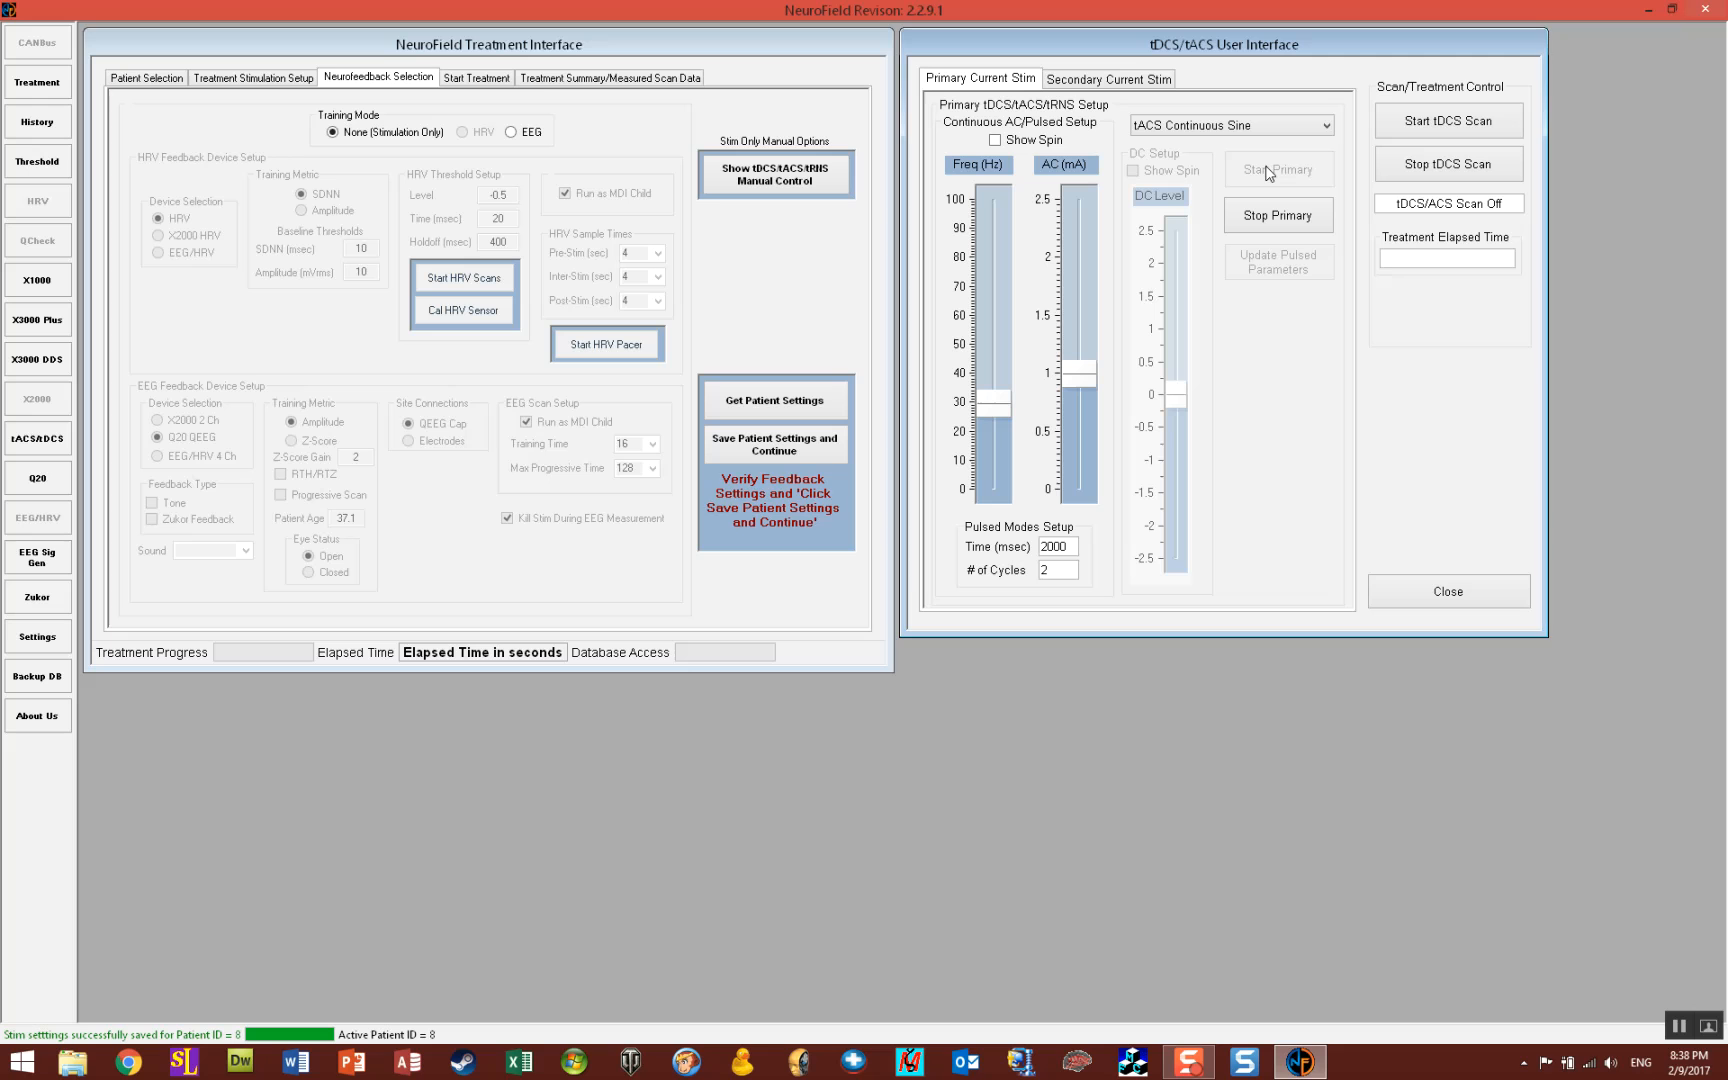
click(1411, 121)
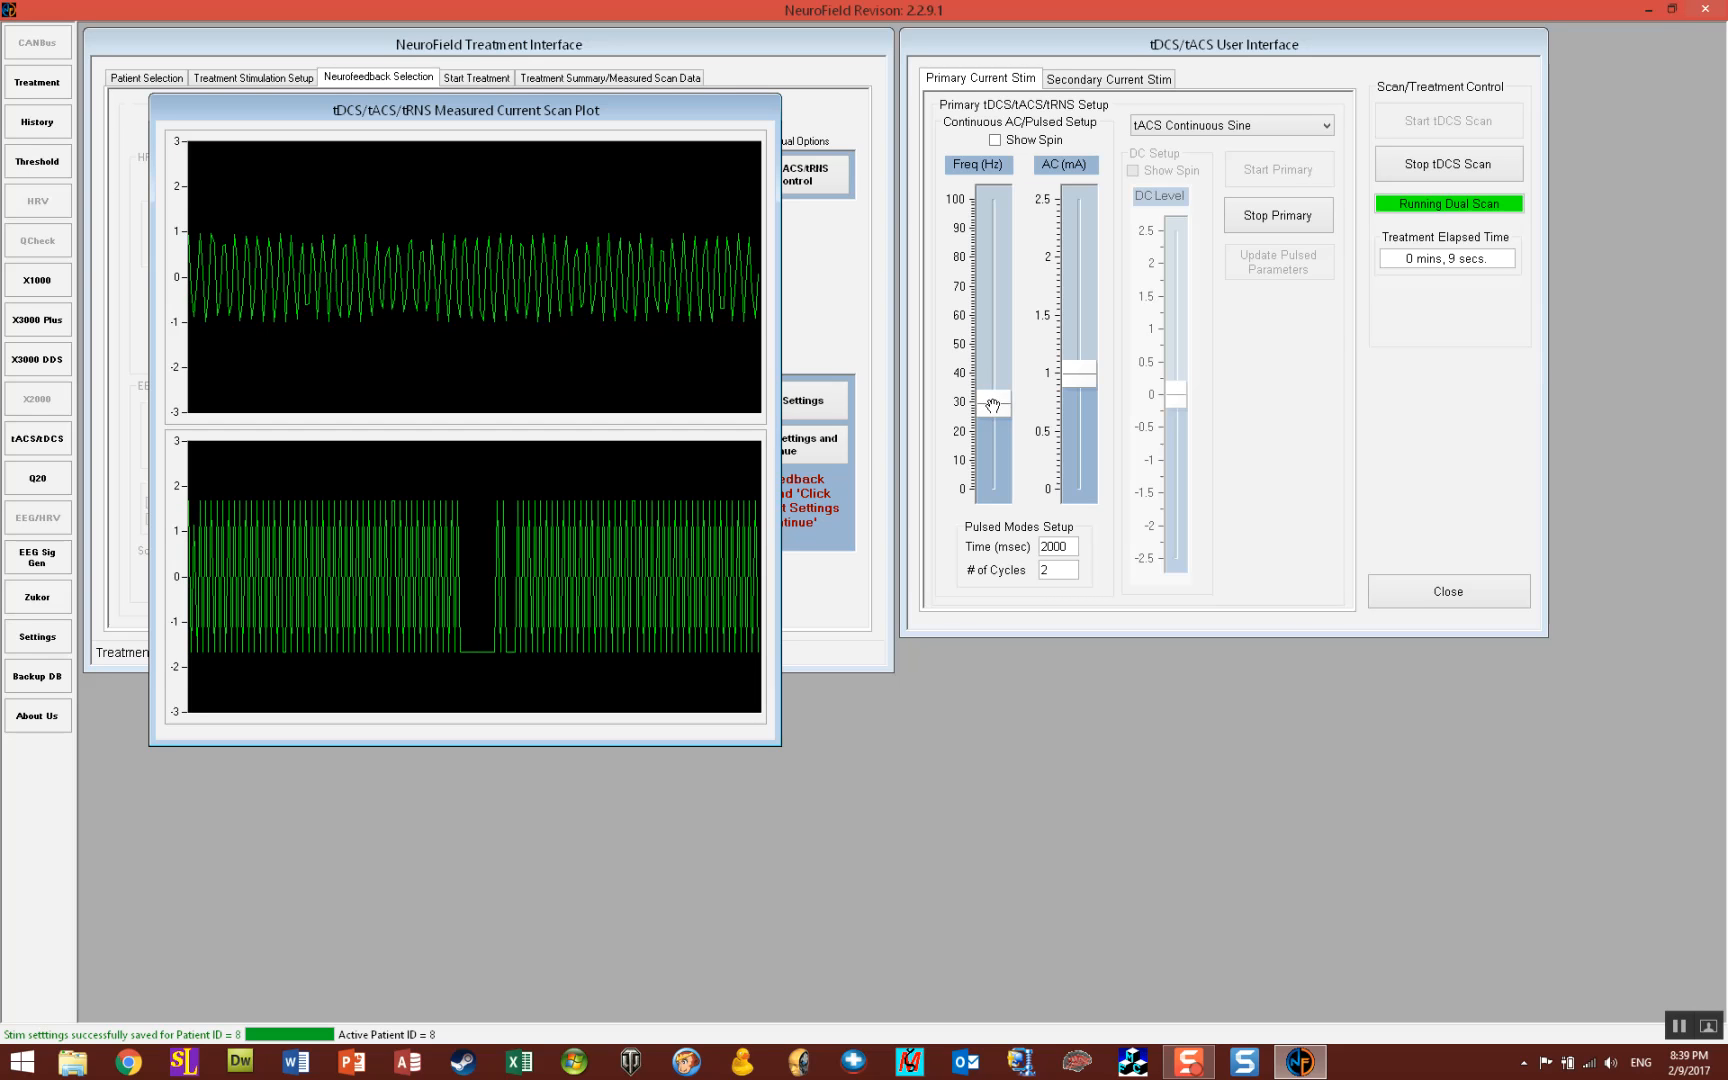
Change the running primary sine stimulation to a frequency of about 4 Hz and a current of about 1.9 mA.
drag(993, 405, 993, 481)
drag(1078, 374, 1070, 279)
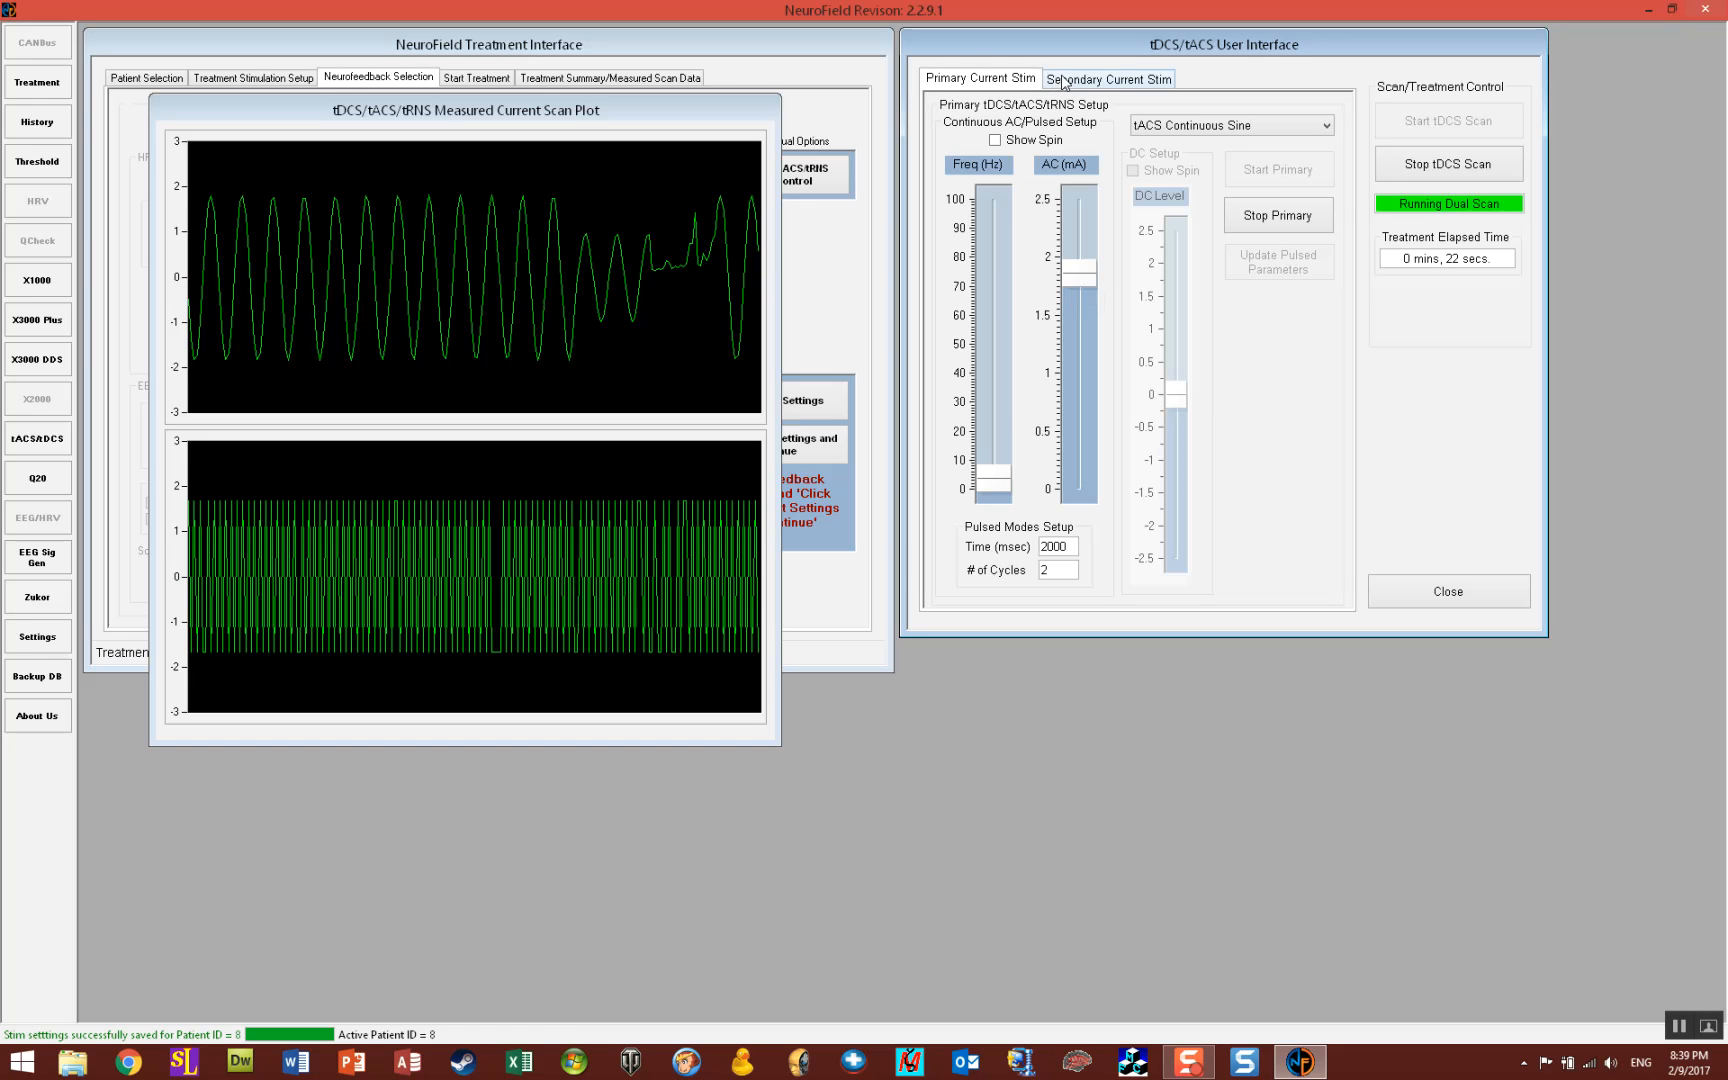
Switch the secondary waveform to tRNS Low and restart the secondary stimulation.
click(1063, 80)
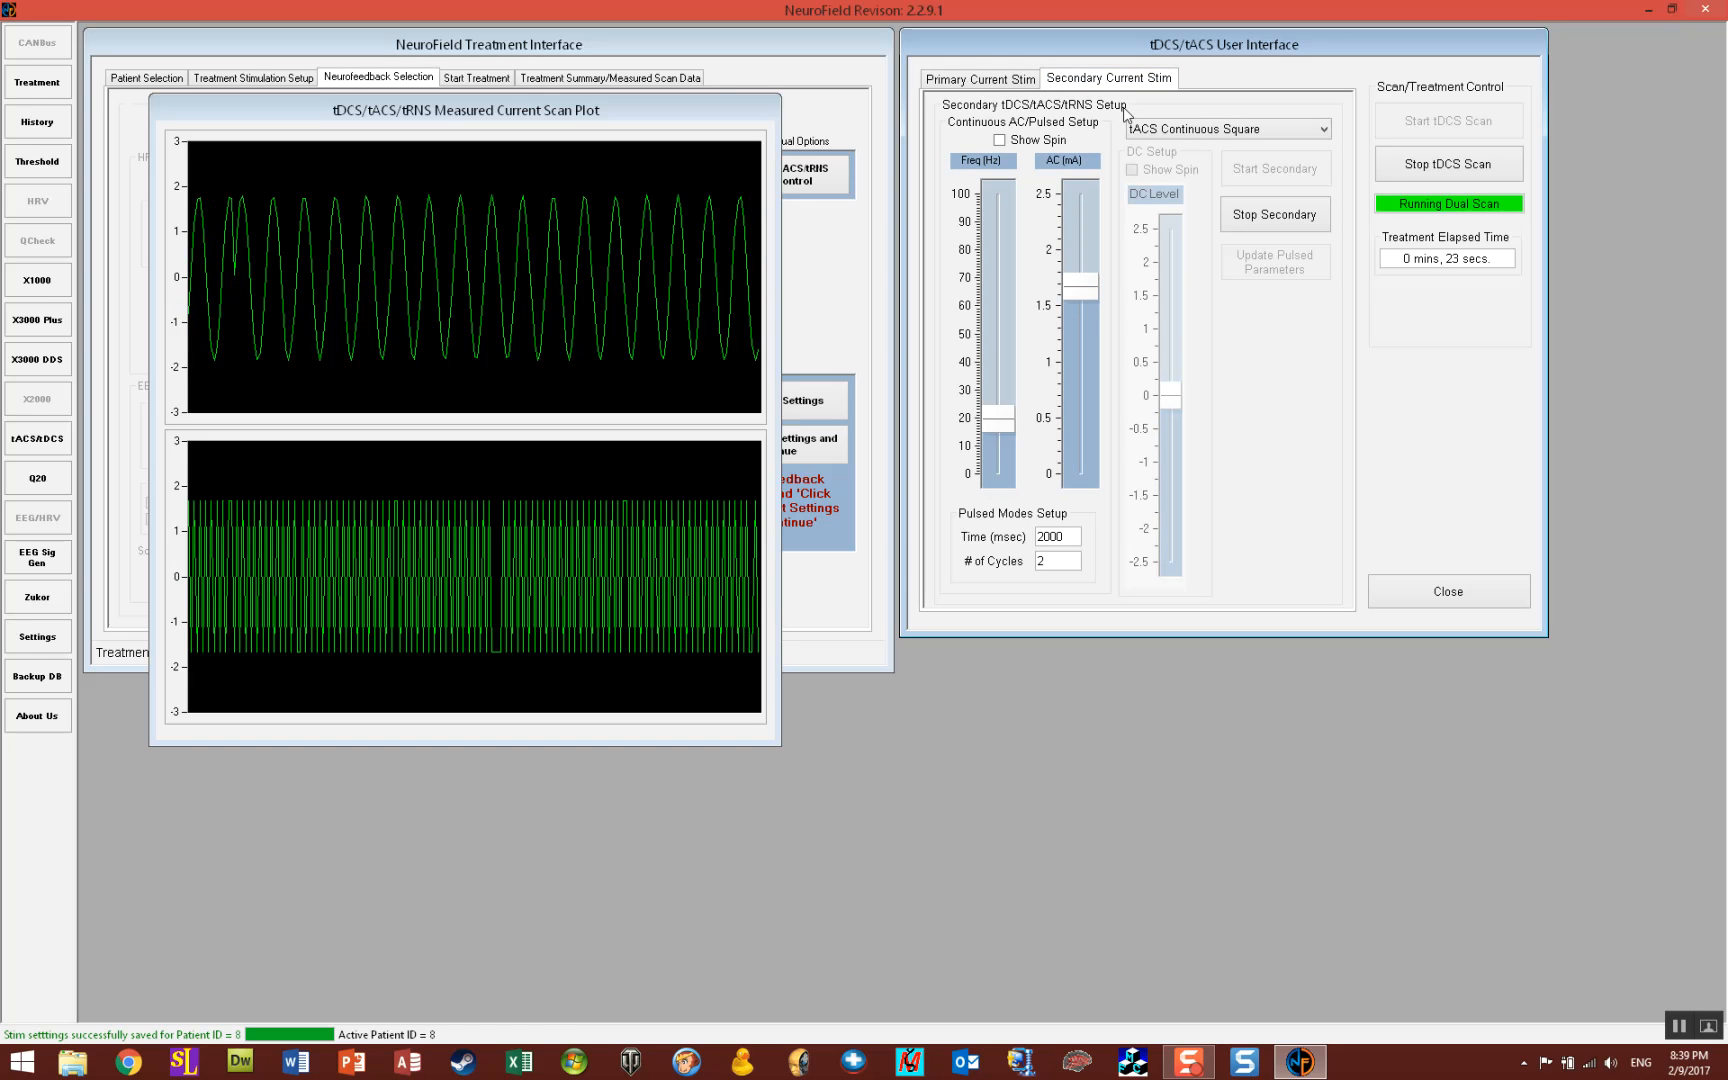
click(1160, 129)
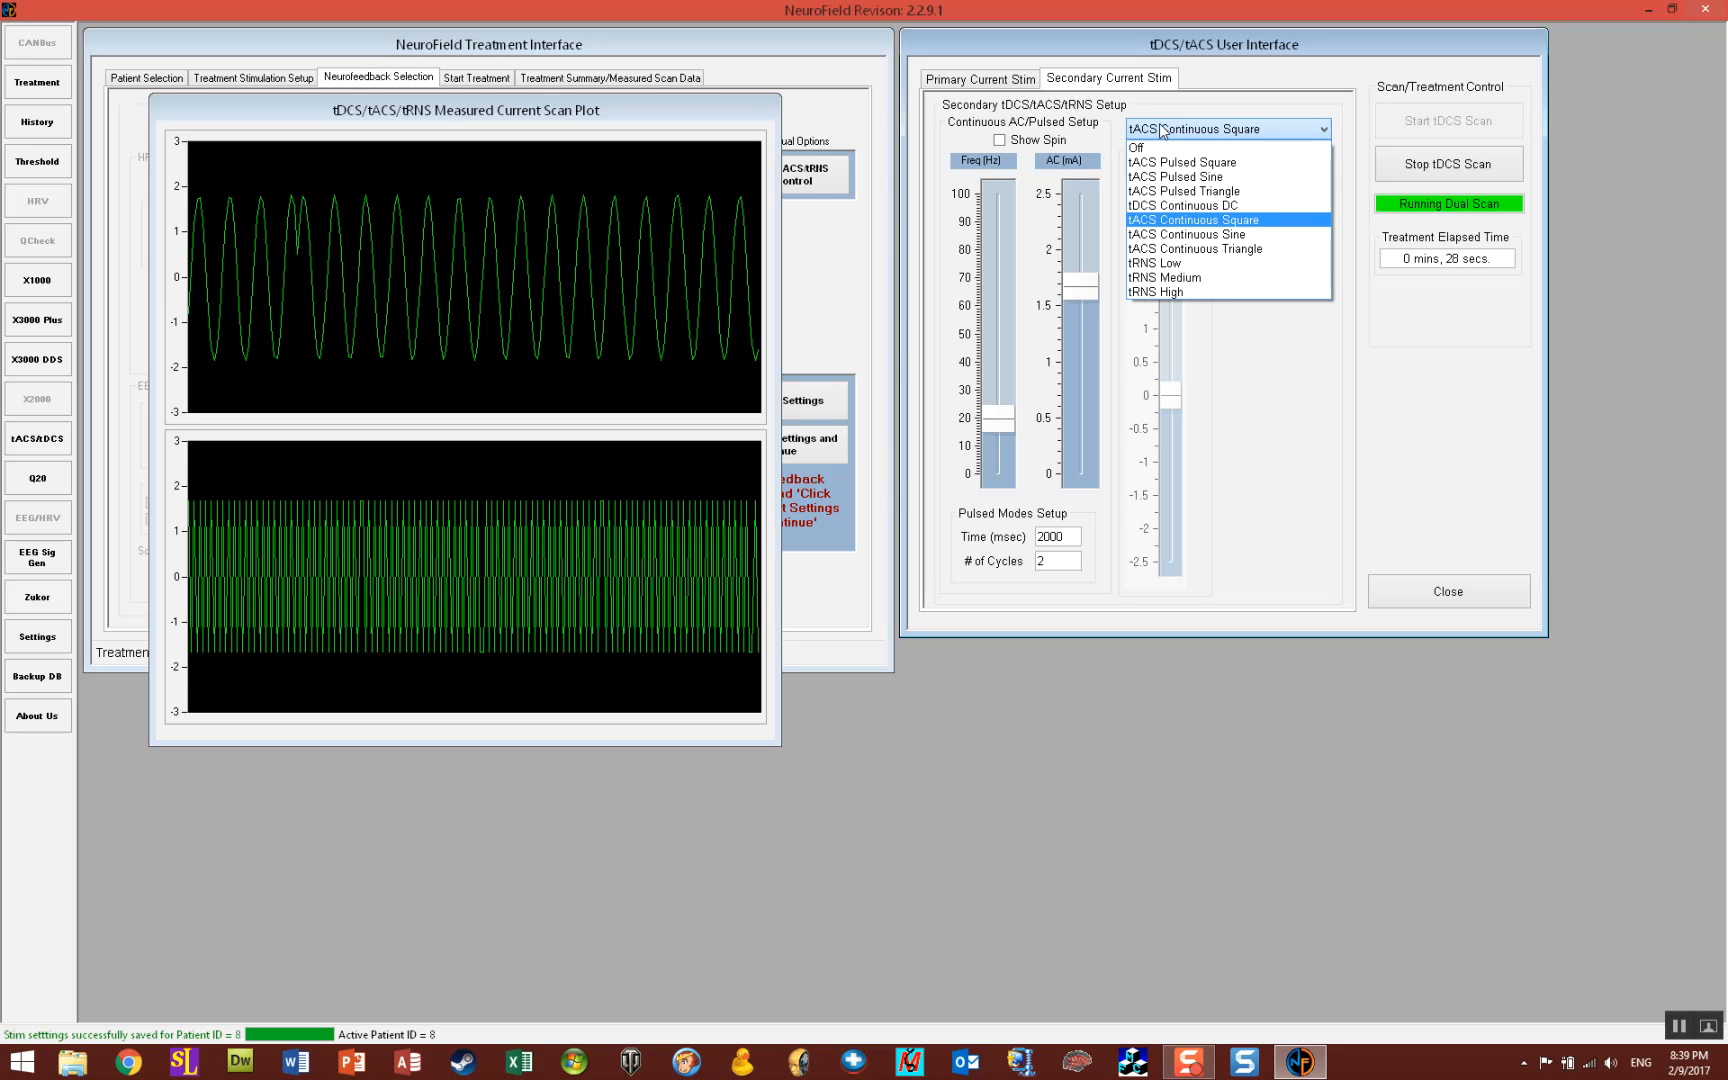
click(1176, 264)
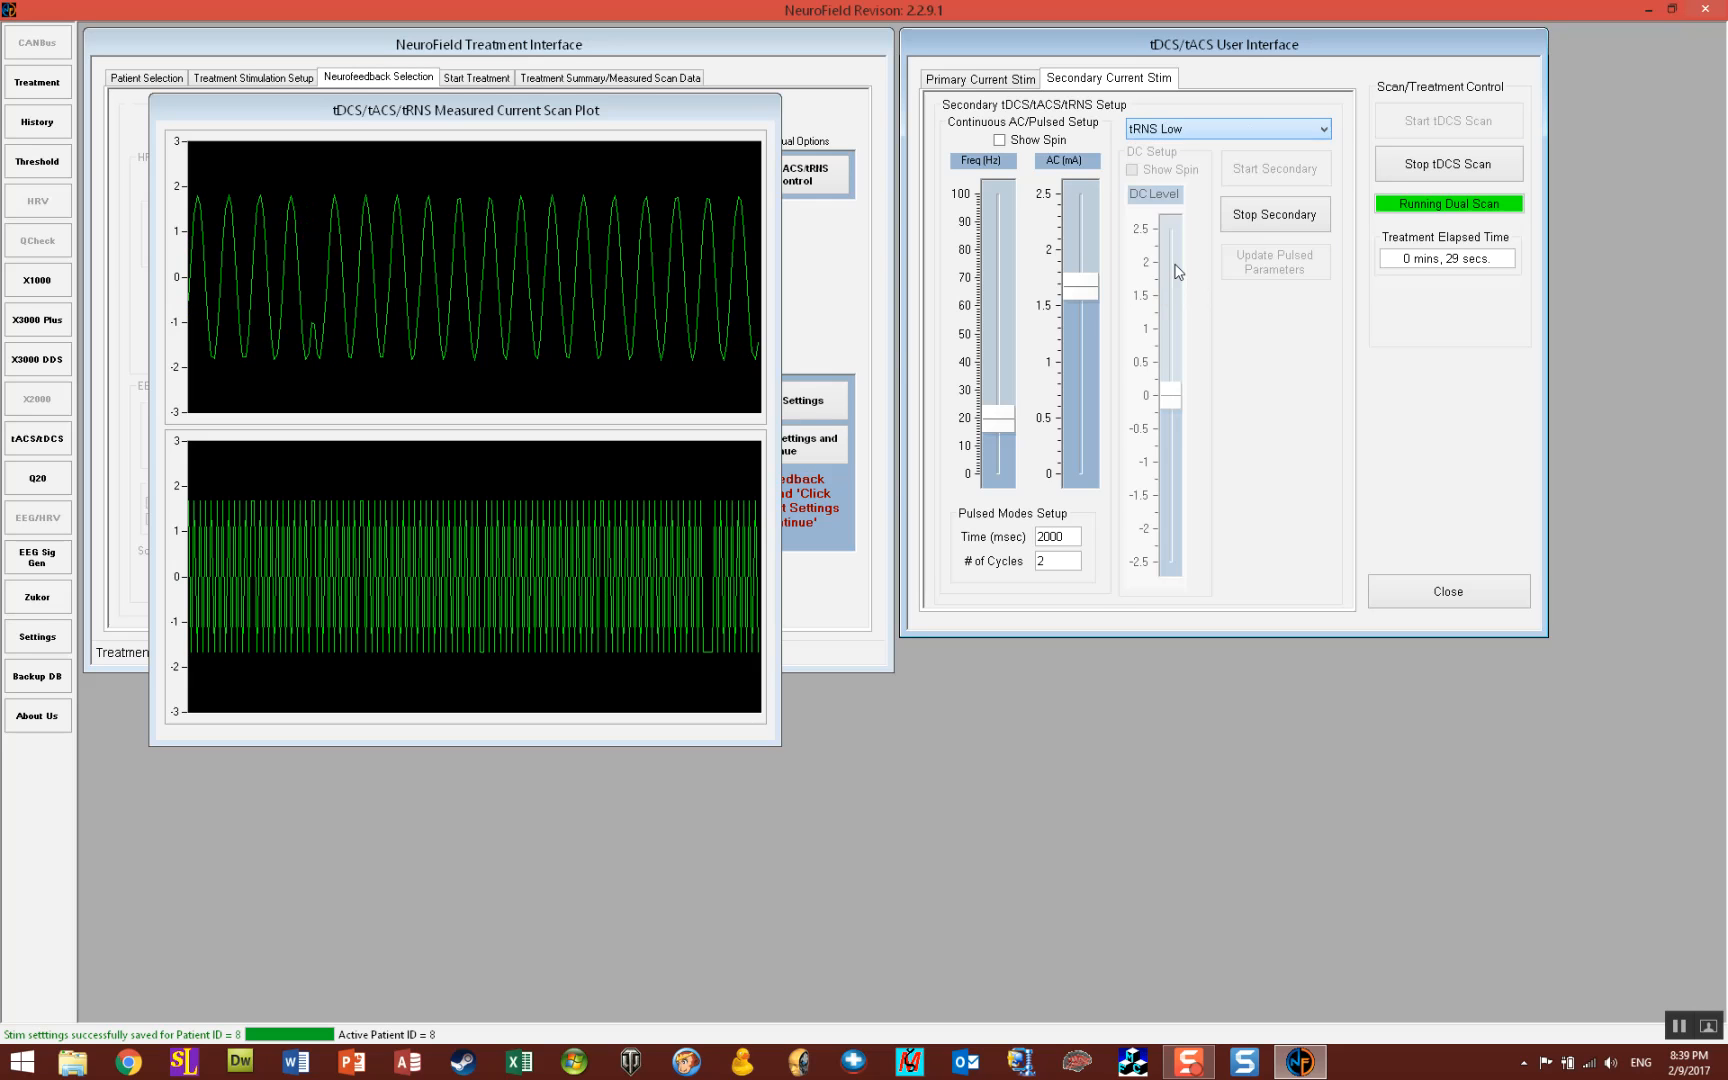
click(1248, 232)
click(1248, 172)
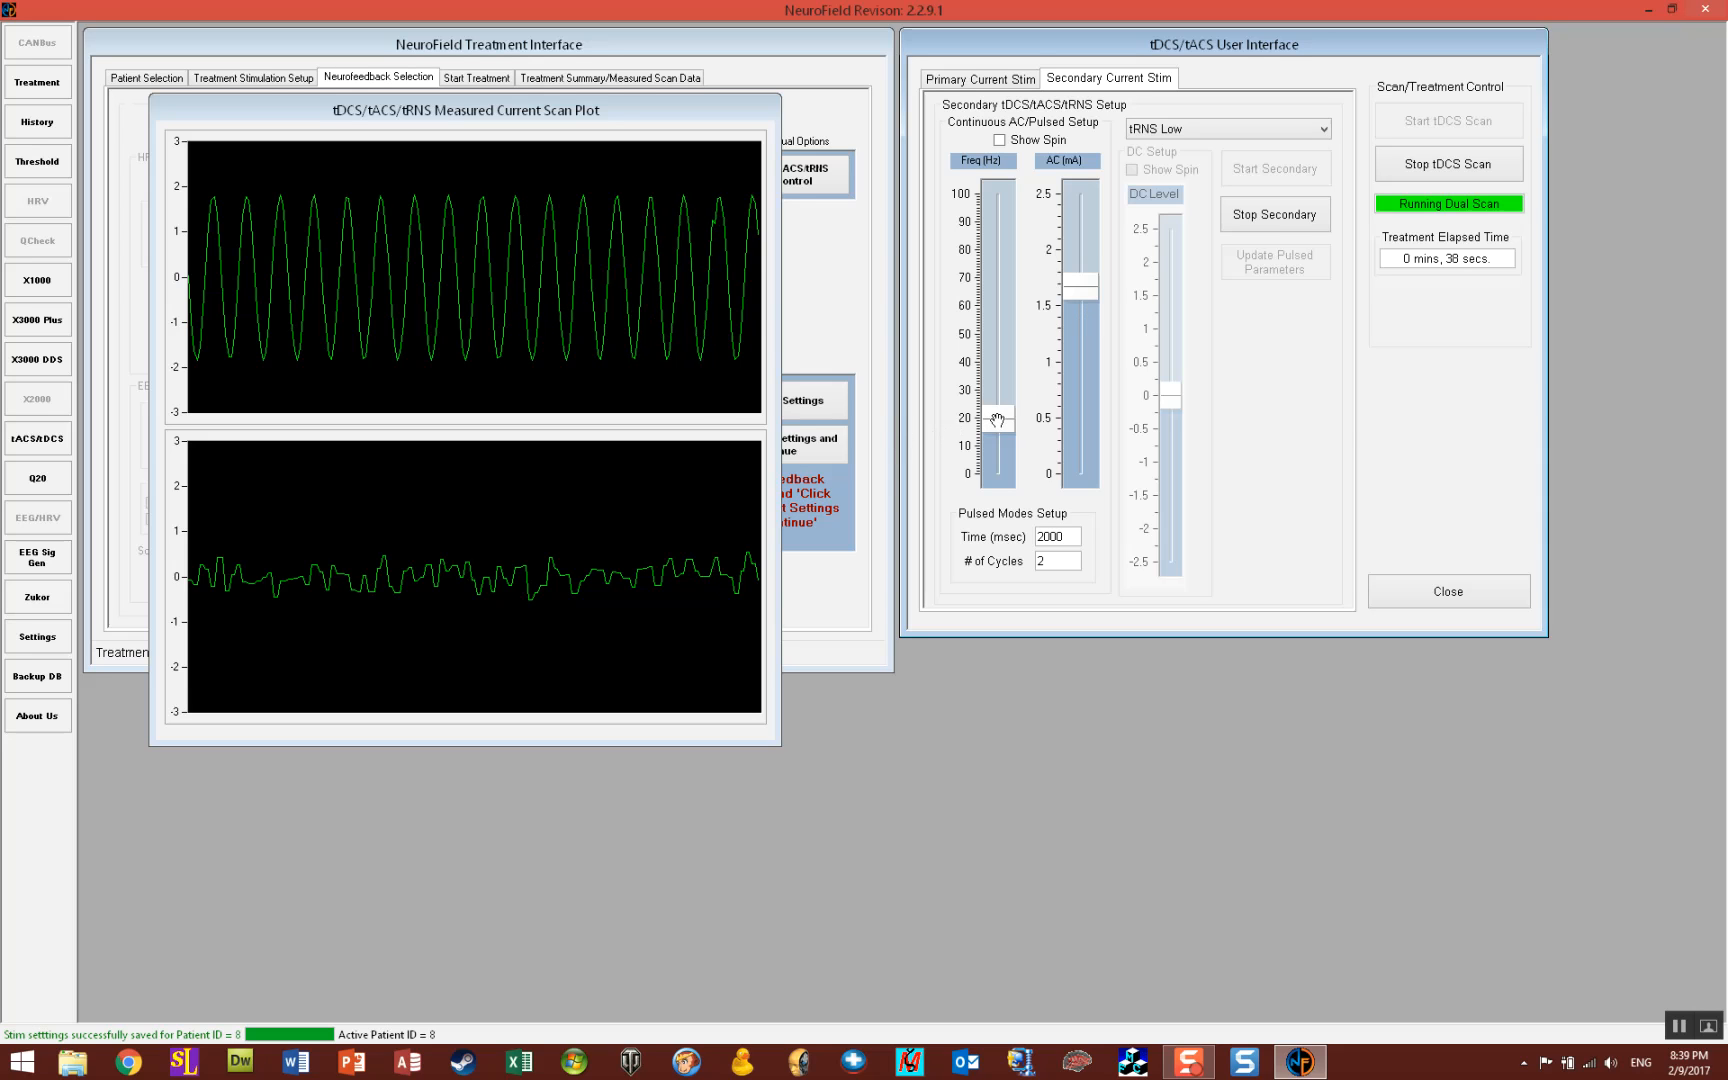
Raise the secondary tRNS frequency to about 70 Hz and bring it down to about 5 Hz.
drag(997, 420, 986, 280)
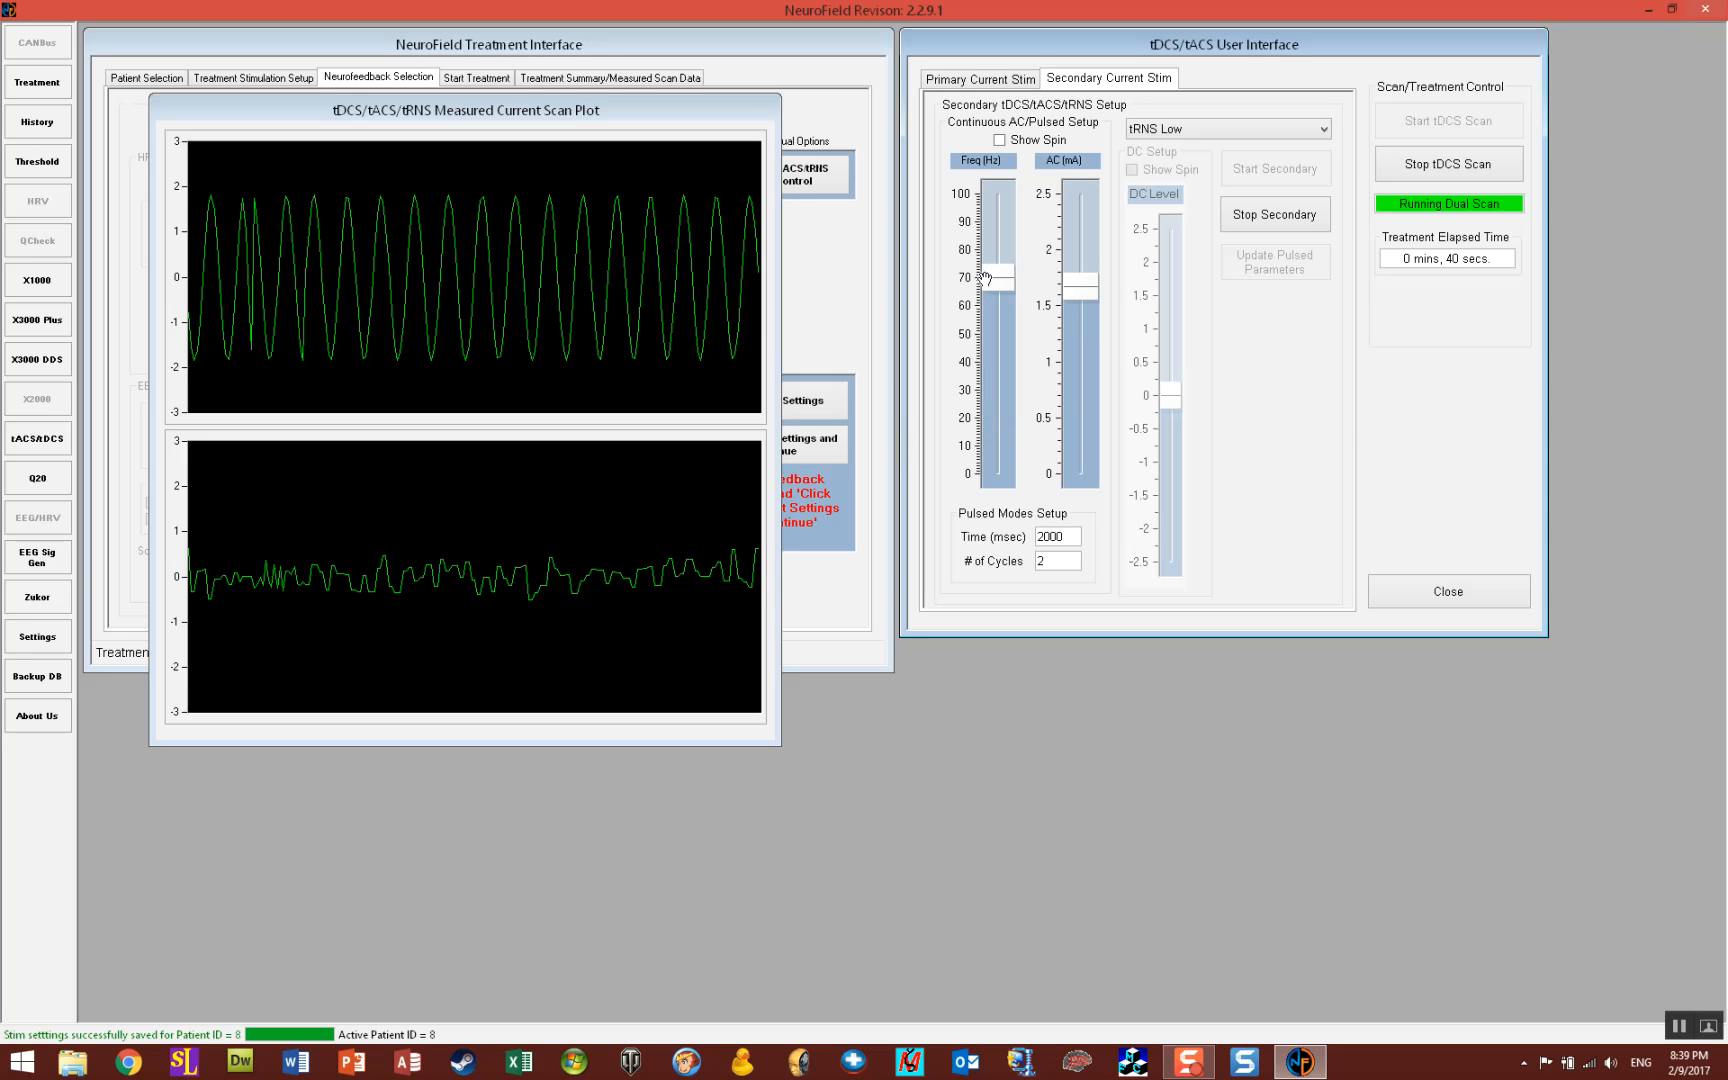
mouse_move(987, 279)
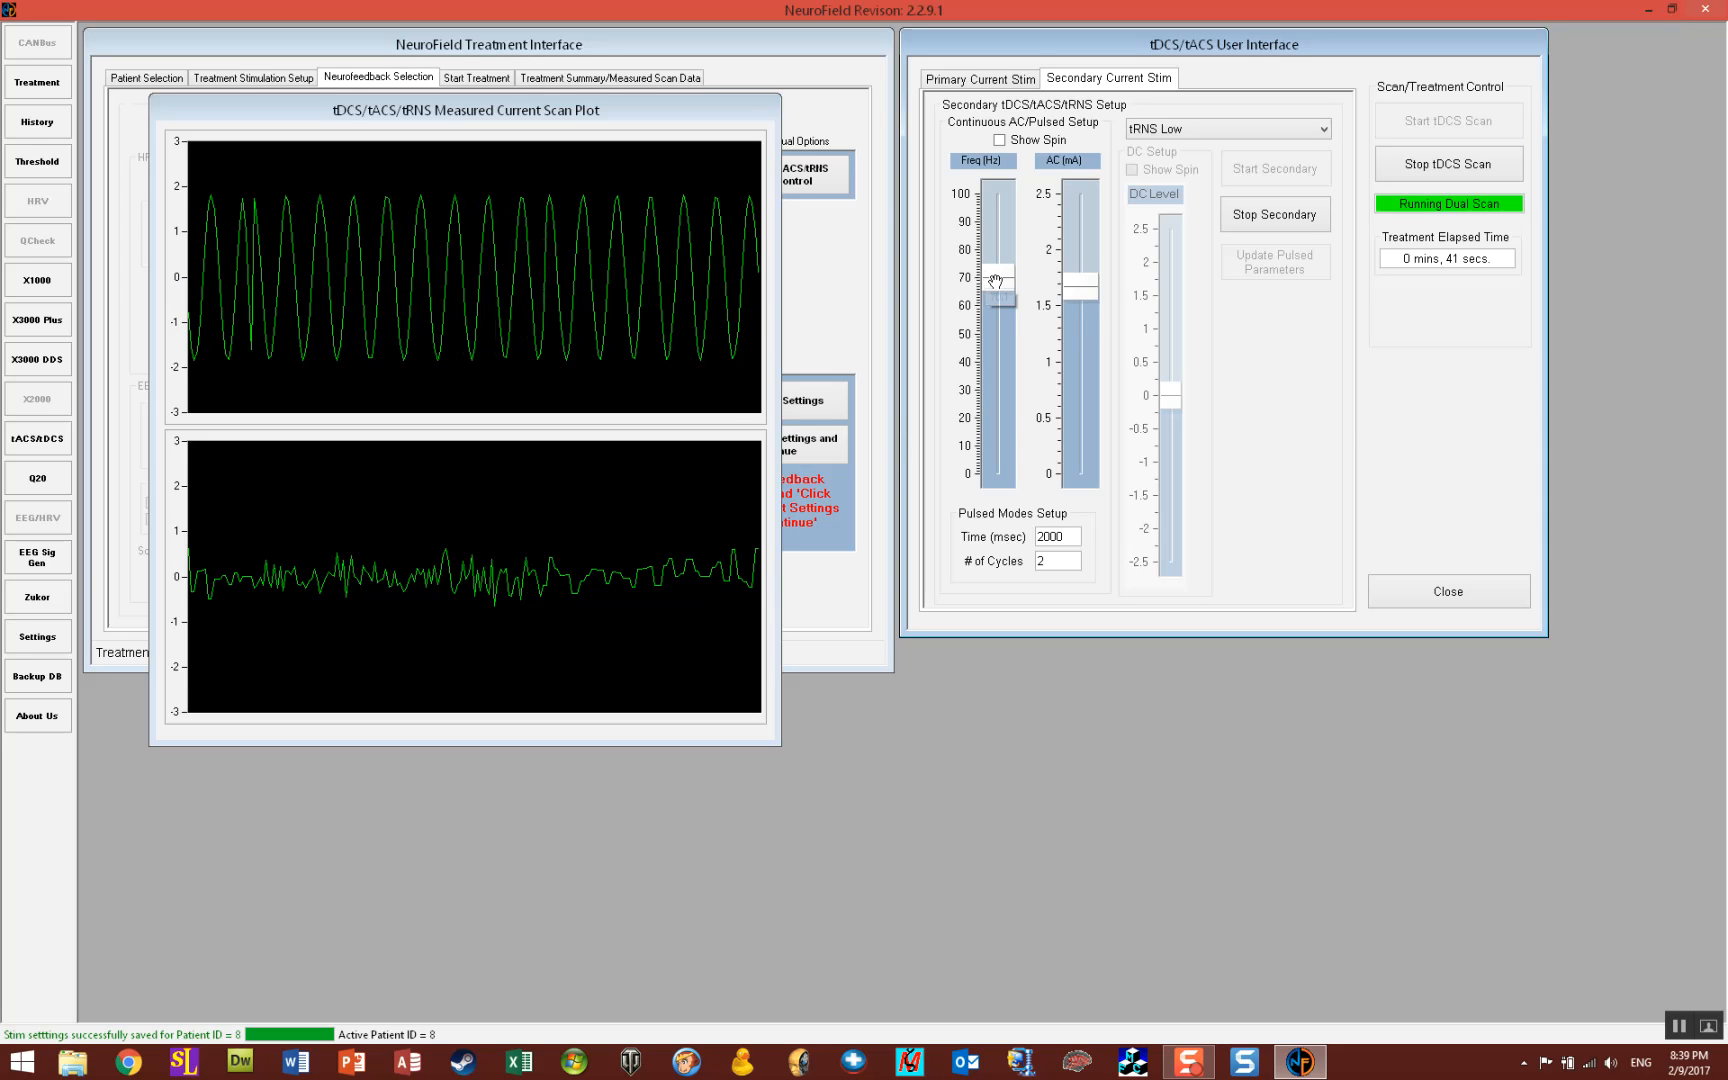
click(1006, 461)
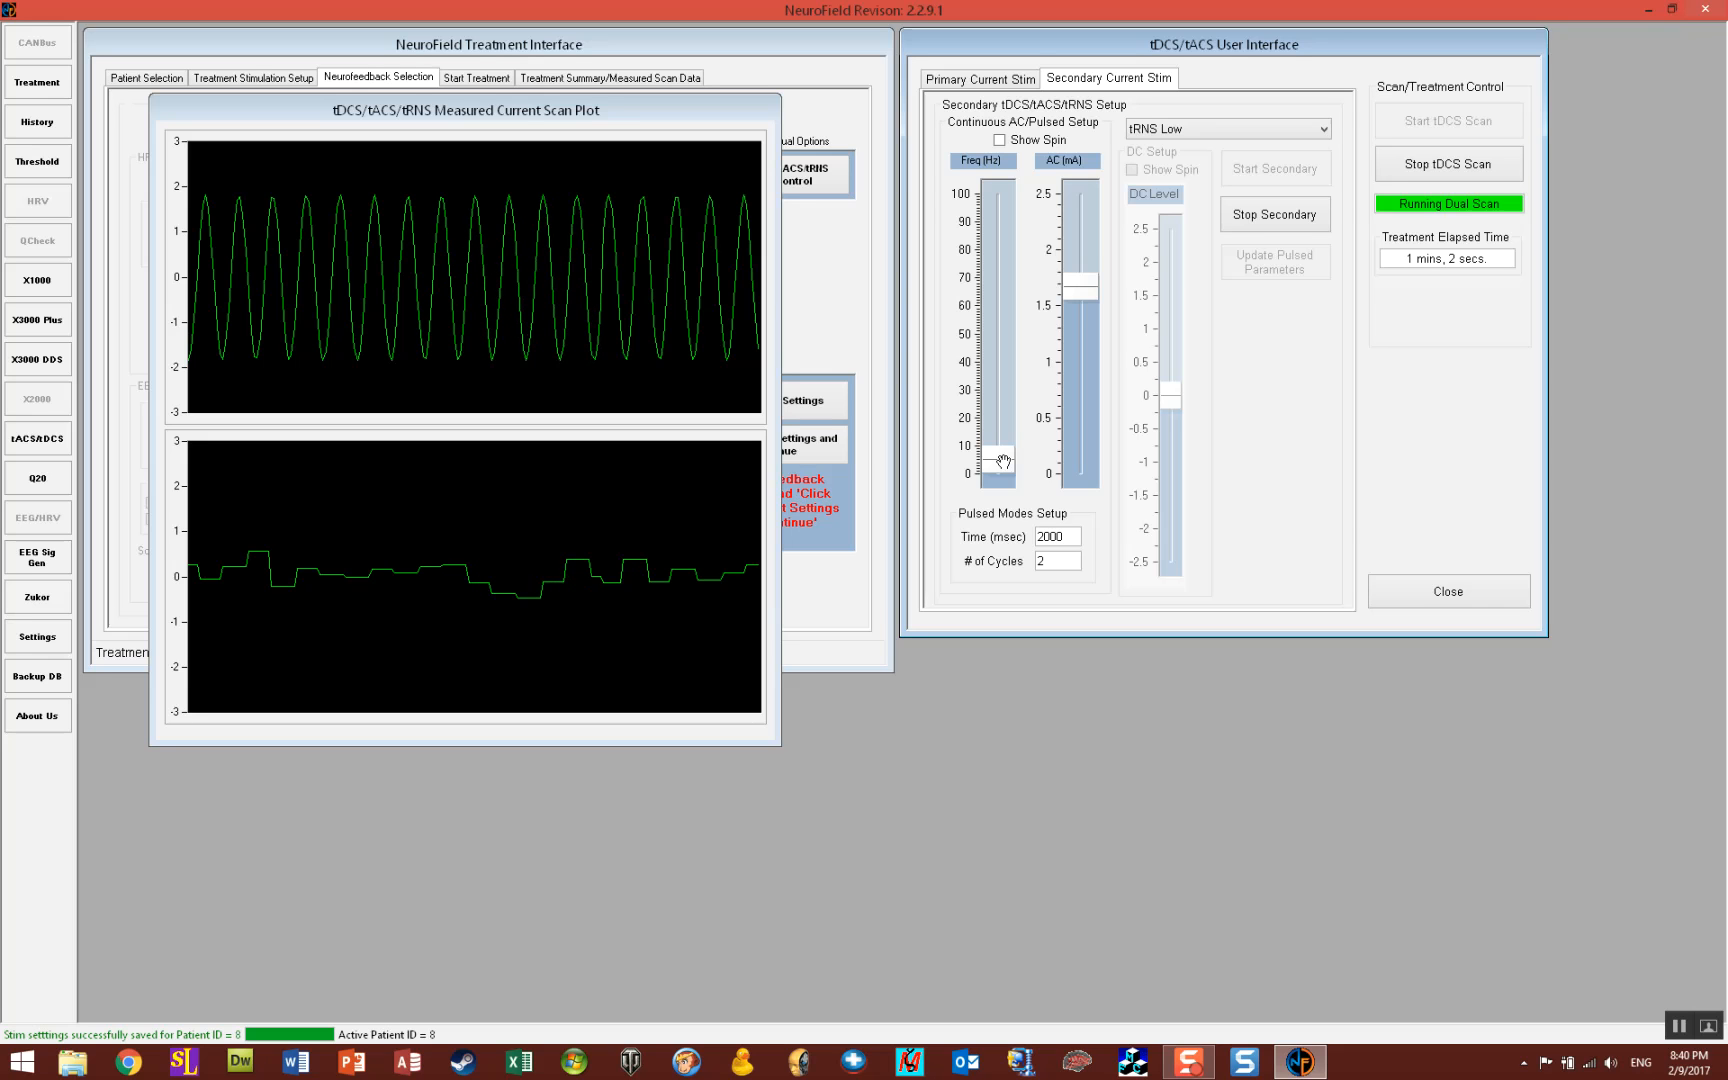
Move the measured current scan plot window slightly closer to the tDCS/tACS control window.
drag(428, 108, 508, 134)
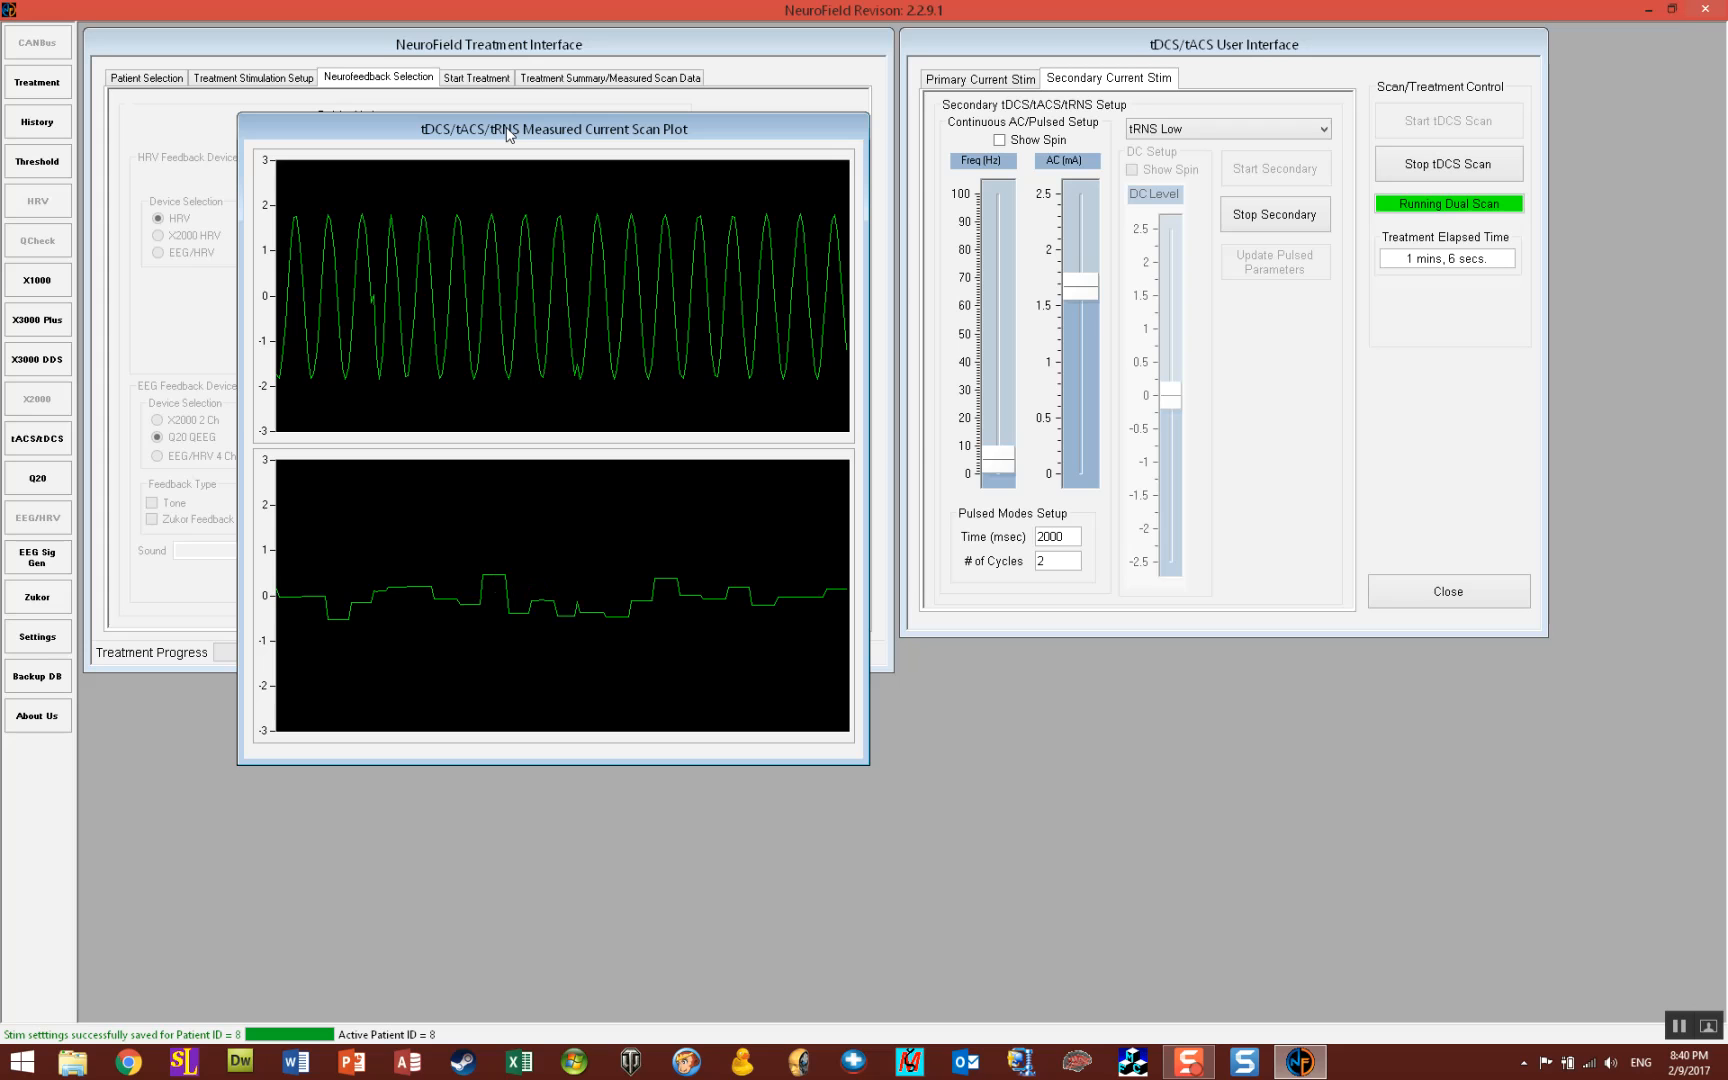